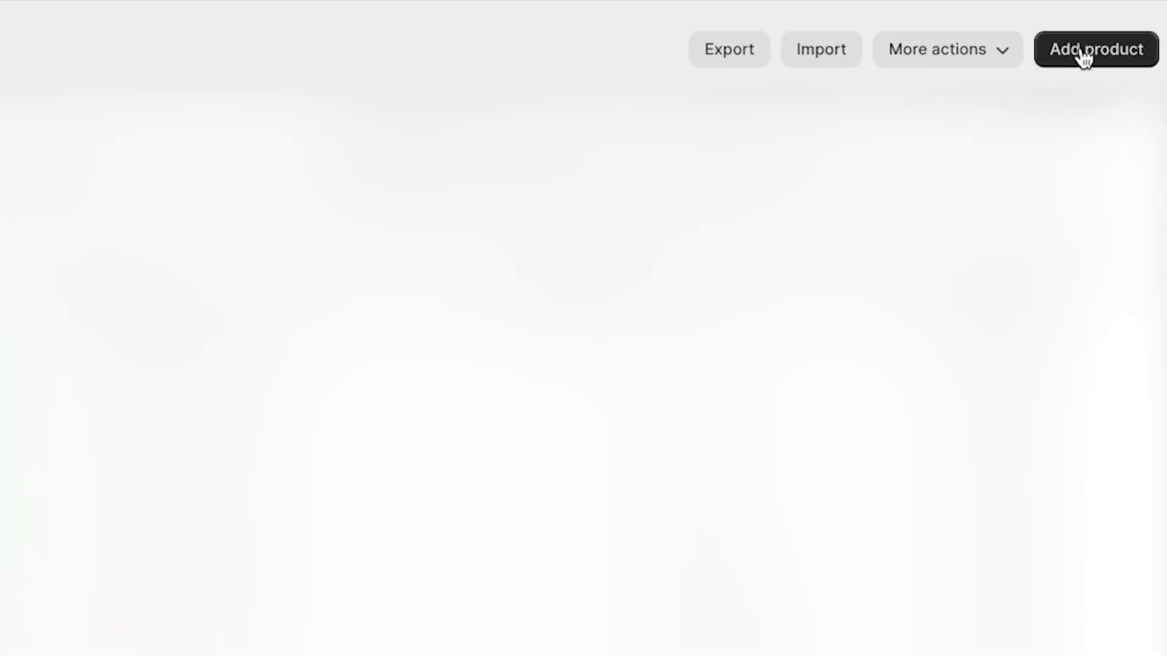
Start adding a new product and begin editing its title.
left_click(1083, 52)
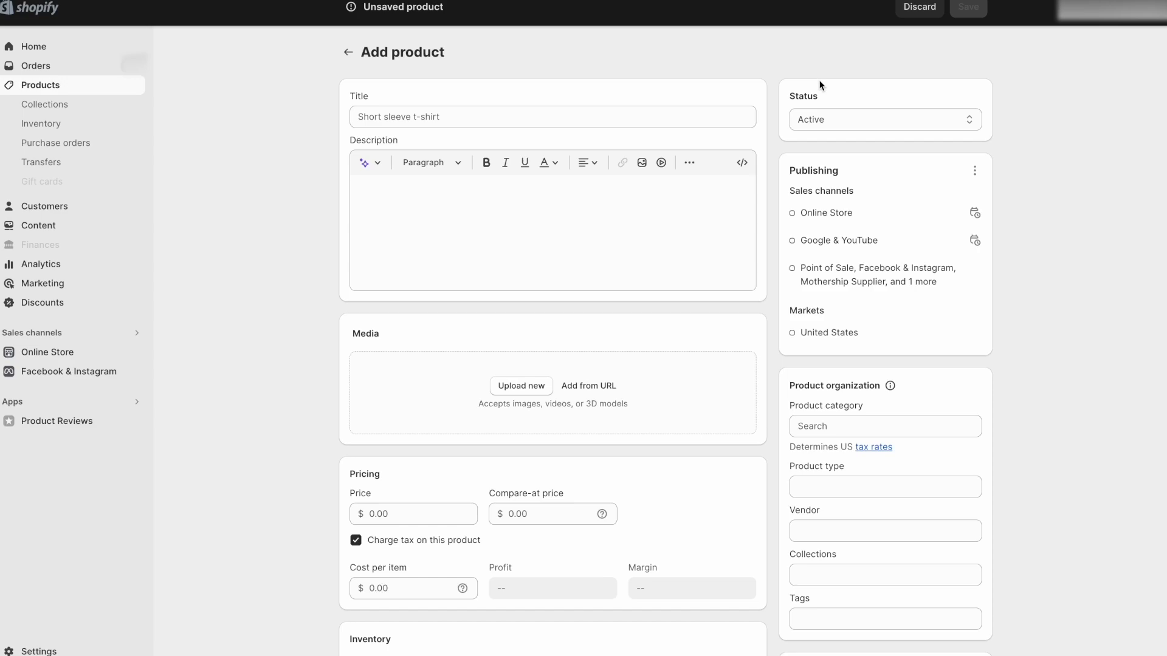
left_click(459, 107)
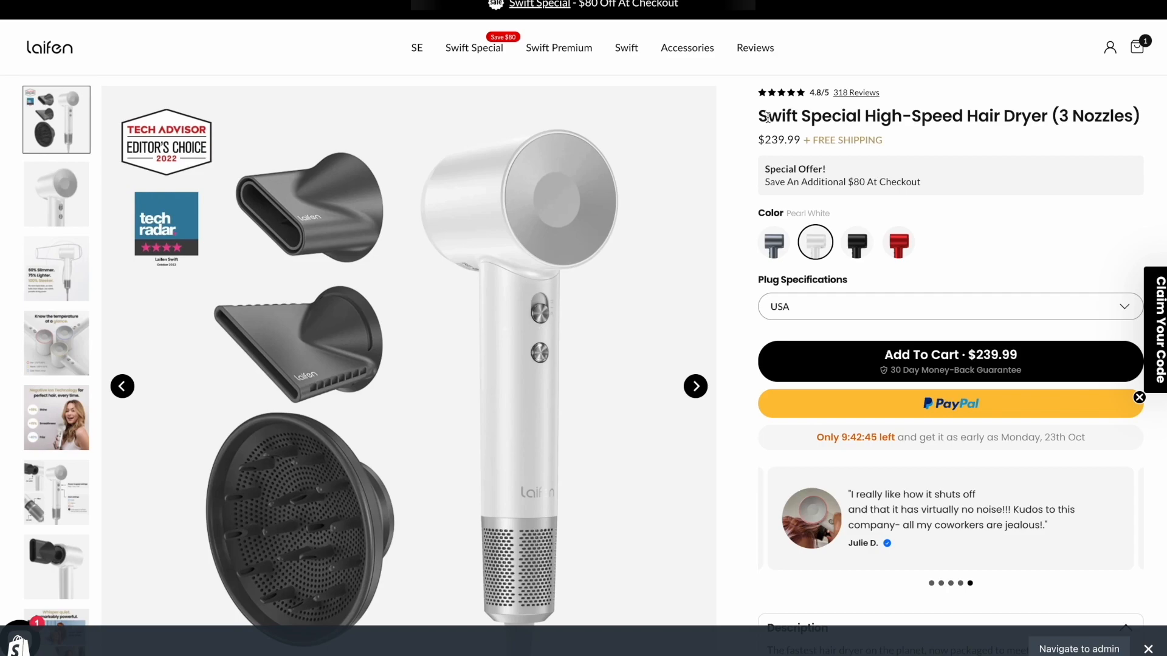
Examine how the product title is worded on Laifen's Swift Special hair dryer page.
left_click_drag(759, 115, 861, 116)
scroll(818, 122, "down", 1)
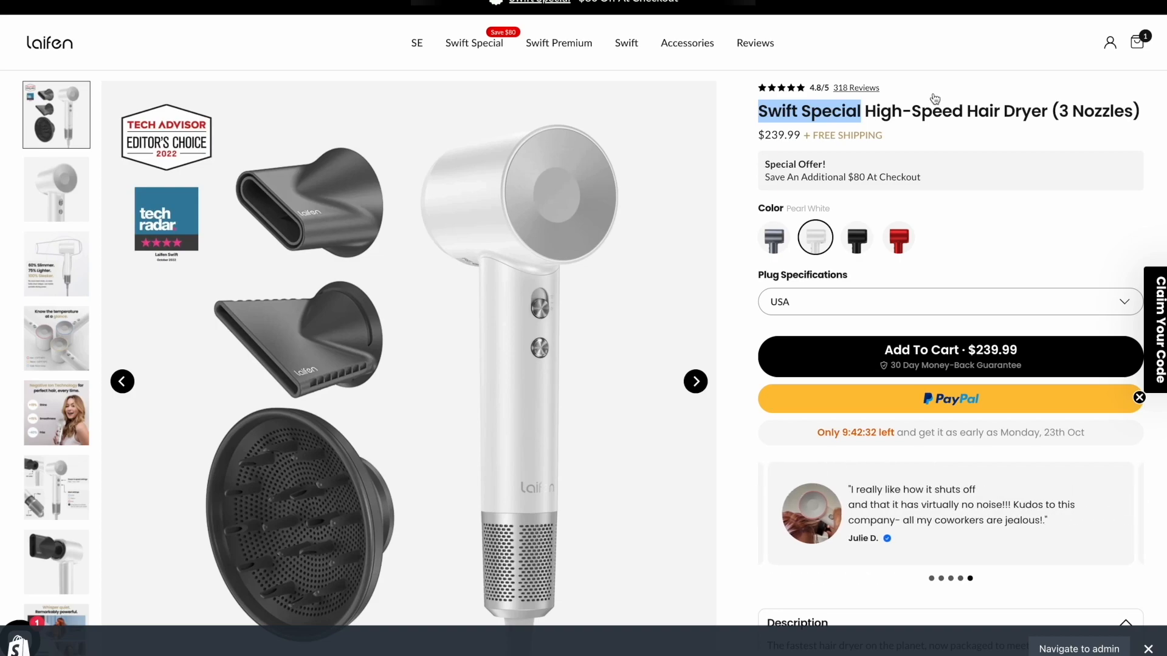
left_click(935, 111)
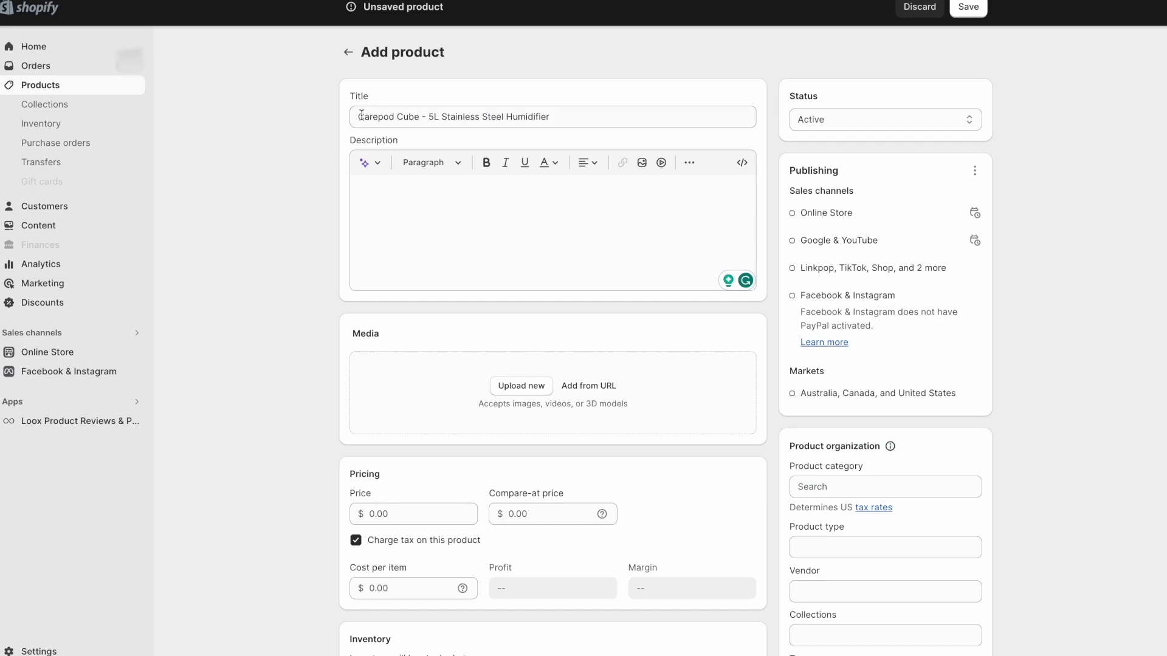
Fill the description with three bullets on the 3-piece dishwasher-safe design, the stainless steel anti-mold interior for 99% sterilization, and better breathing, sleep and skin.
left_click_drag(359, 116, 373, 139)
left_click(373, 141)
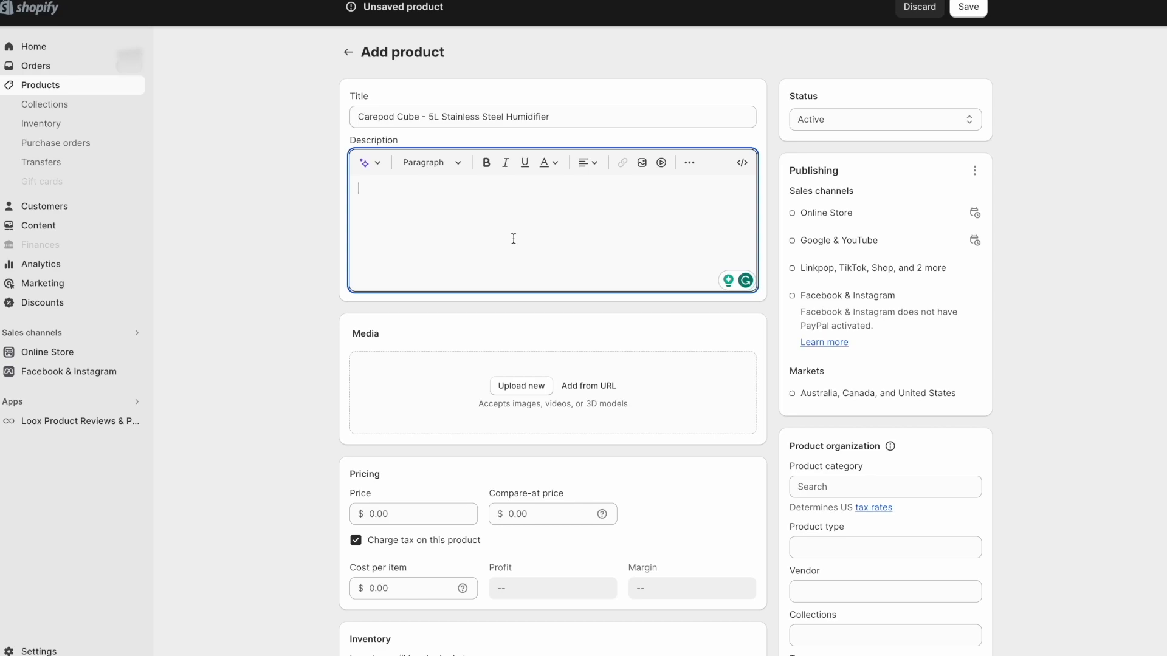
type("3-piece dishwasher-safe design for hassle-free cleaning. Stainless steel anti-mold interior for 99% sterilization. Enjoy better breathing, improved sleep, and healthier skin.")
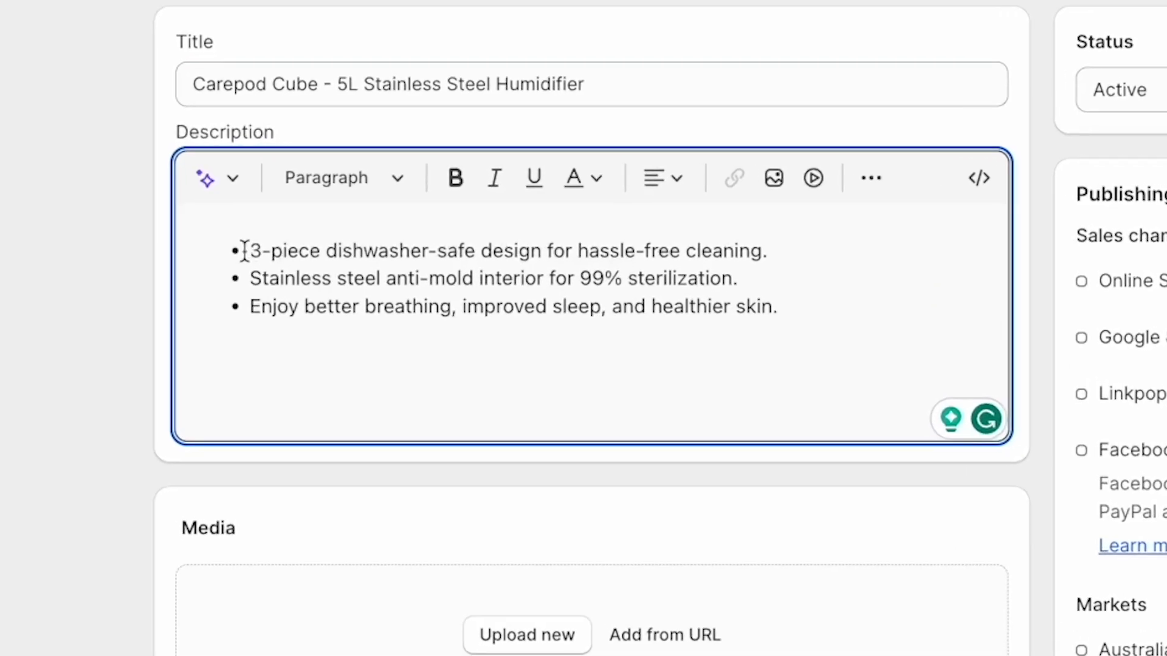
Add a paragraph below the description bullets beginning "Carepod Cube is the world's simplest and cleanest humidifier for everyone — now available with new, powerful features.".
left_click_drag(243, 251, 792, 240)
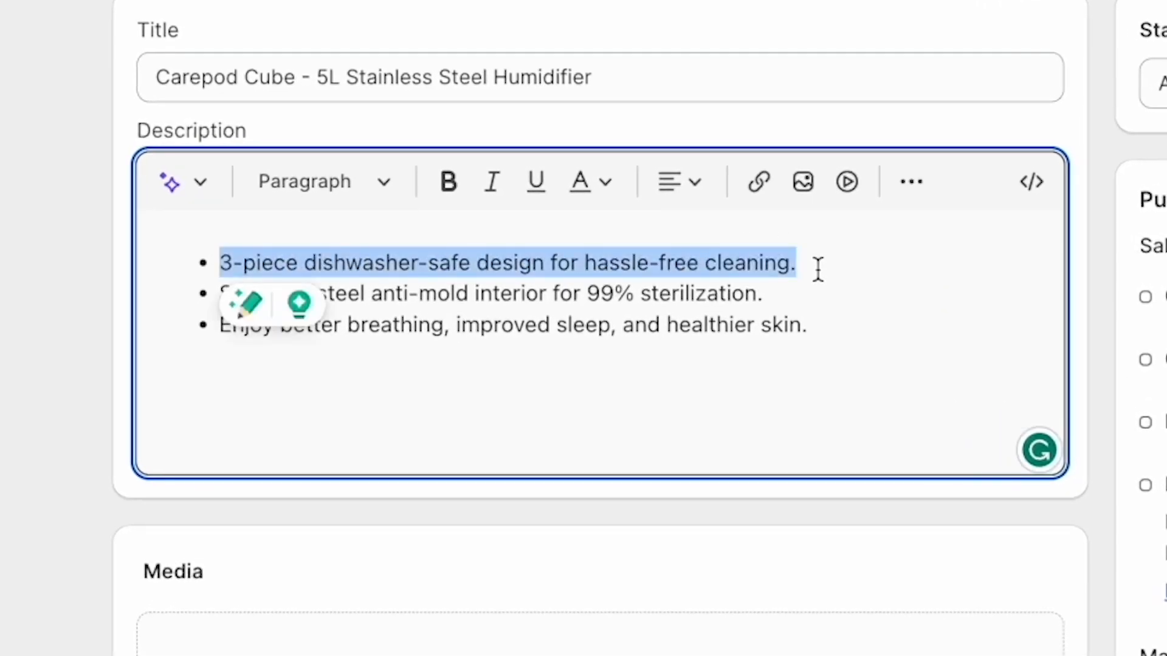
left_click(786, 253)
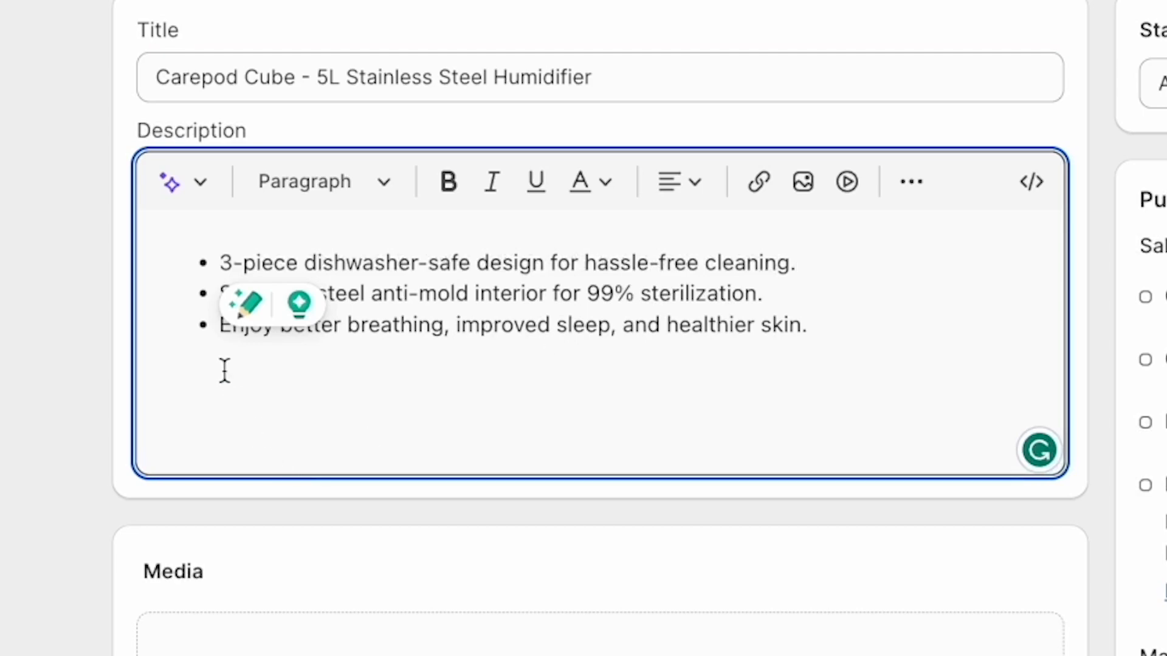
left_click(751, 309)
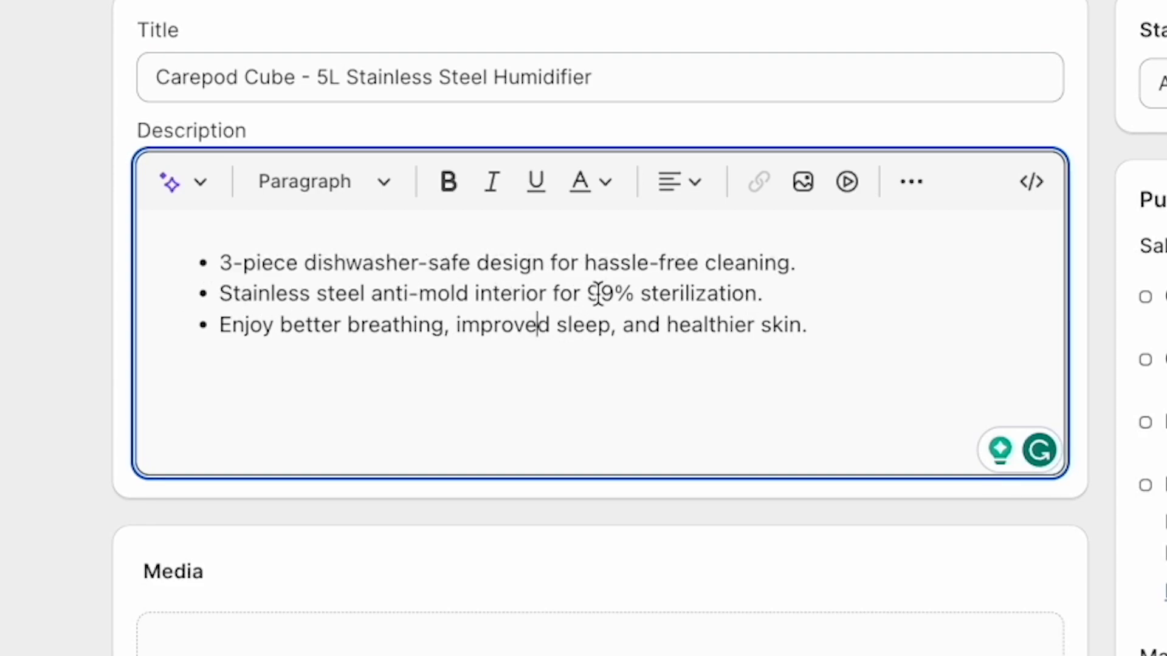
left_click(839, 307)
left_click(348, 395)
type("Carepod Cube is the world’s simplest and cleanest humidifier for everyone — now available with new, powerful features. Perfect for larger indoor spaces, our award-winning Carepod Cube hydrates and refreshes dry air for better living.")
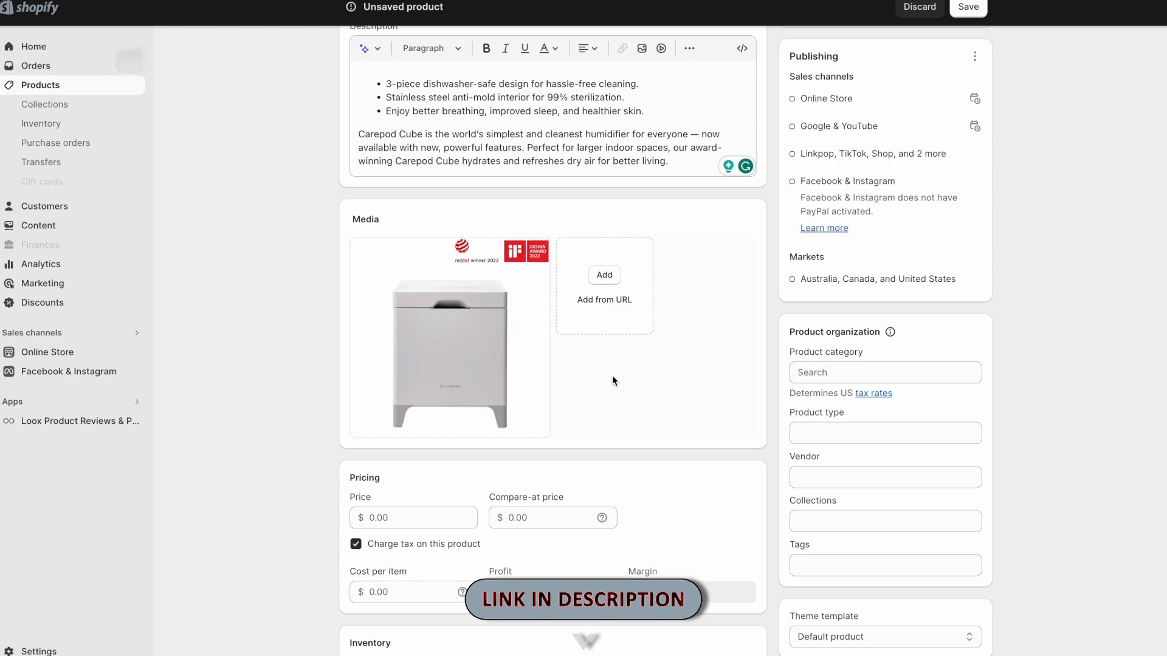
Set the product's compare-at price to $600.
scroll(613, 381, "down", 1)
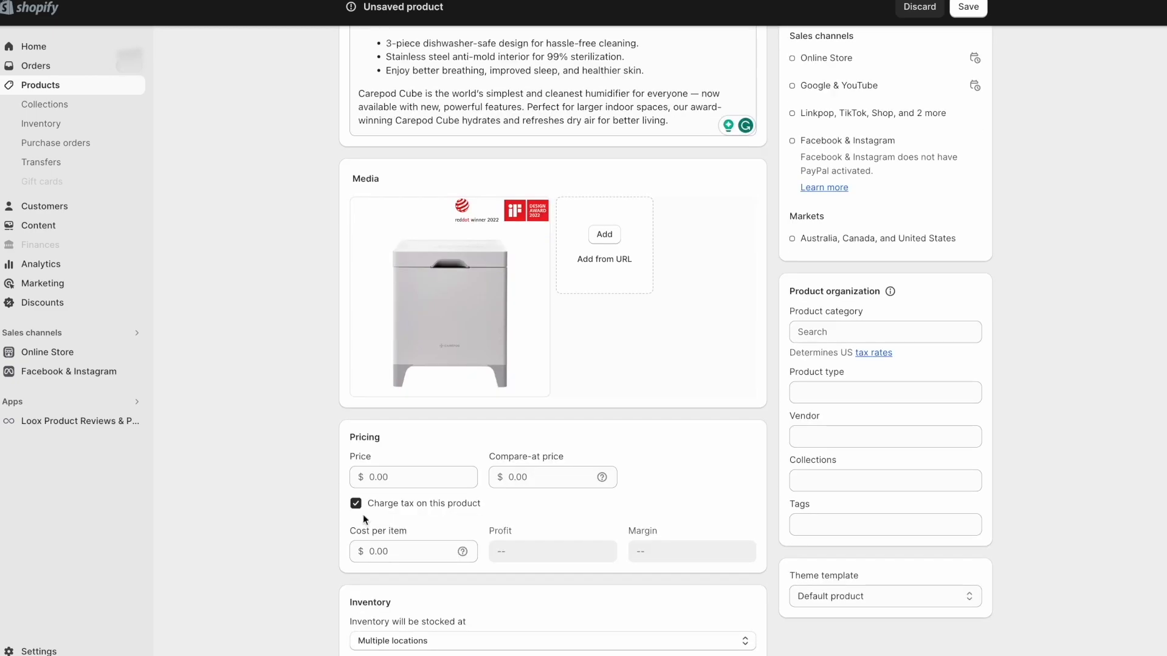
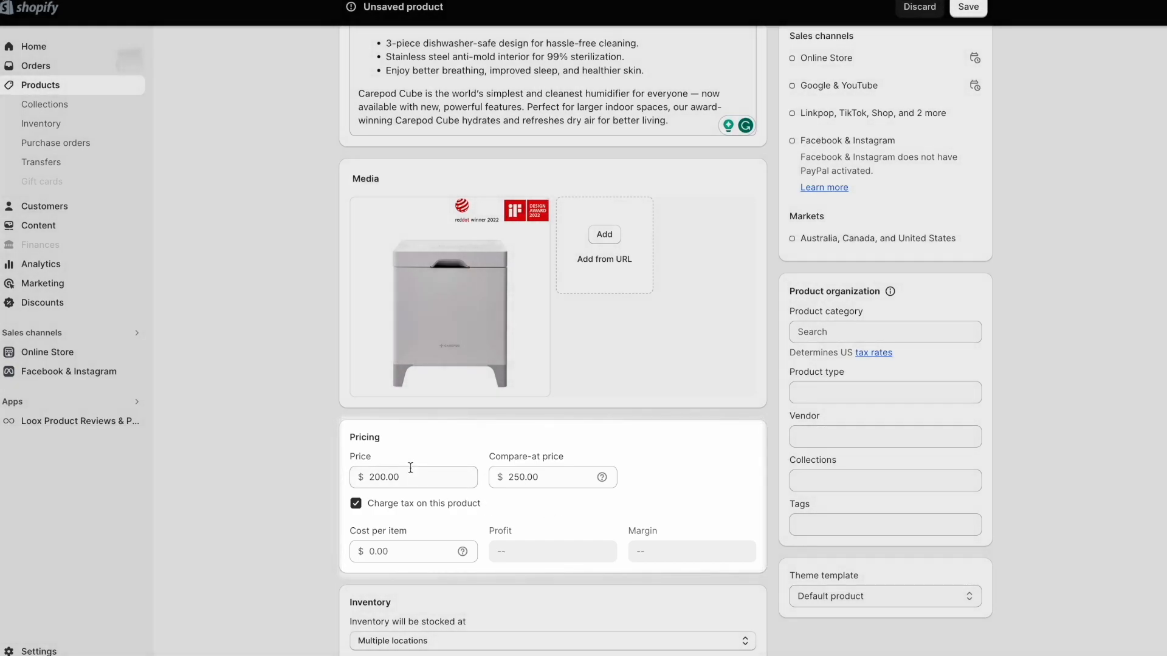
left_click_drag(509, 478, 538, 479)
type("600")
left_click(722, 475)
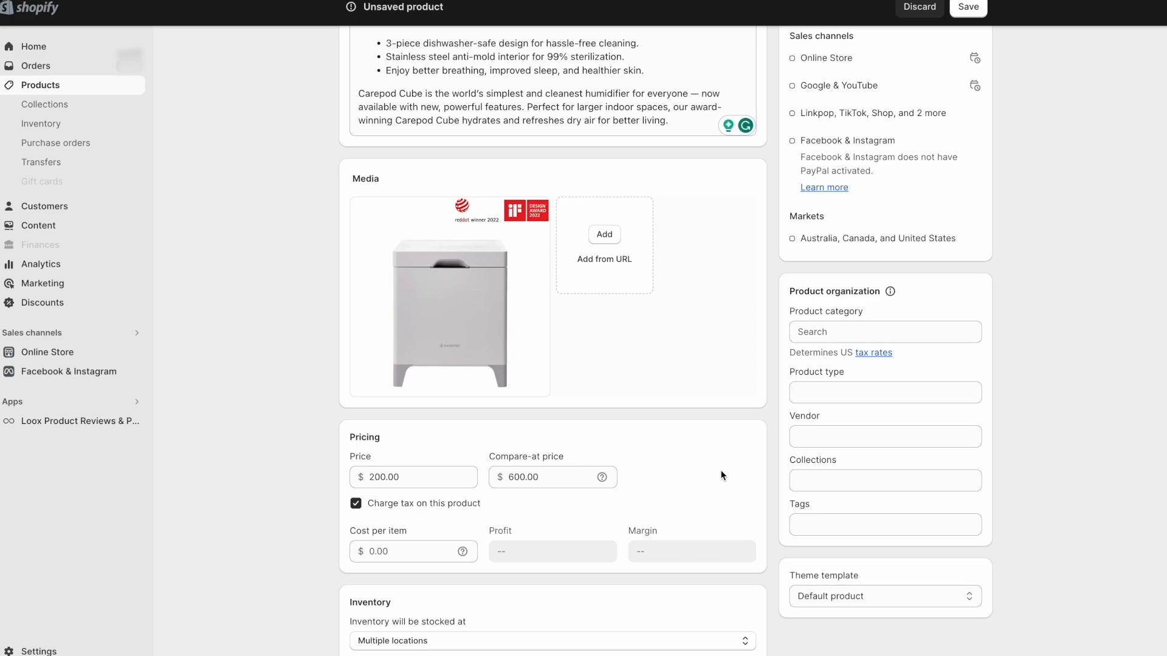
Clear the compare-at price so the product has only its regular price.
left_click(545, 476)
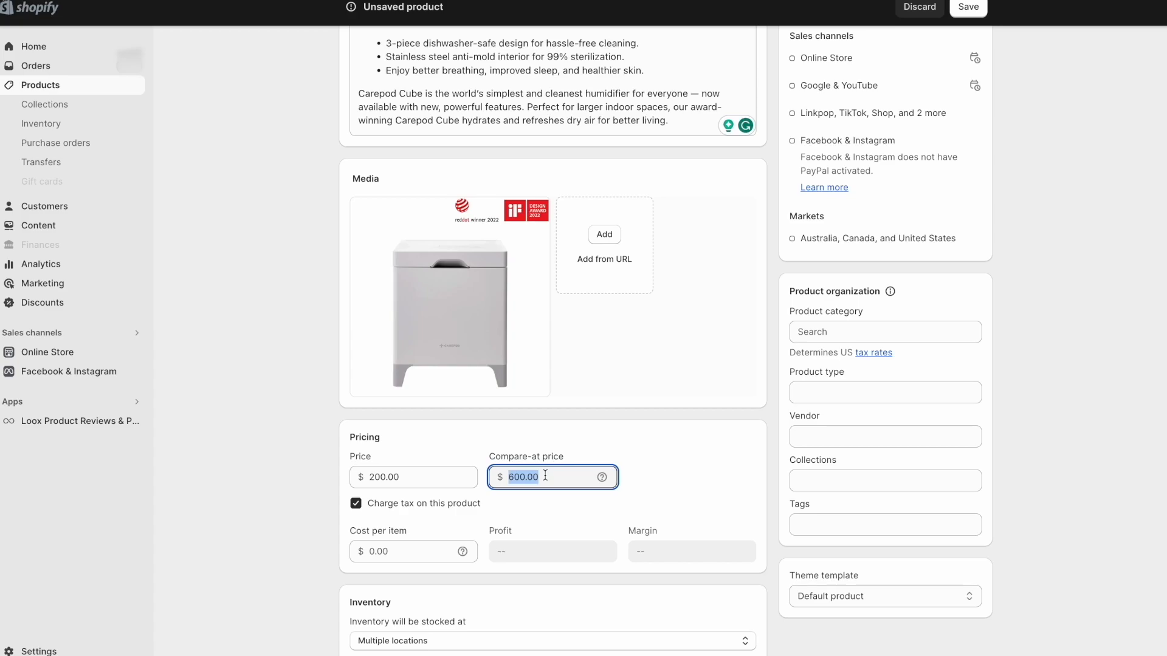
key("BackSpace")
left_click(654, 478)
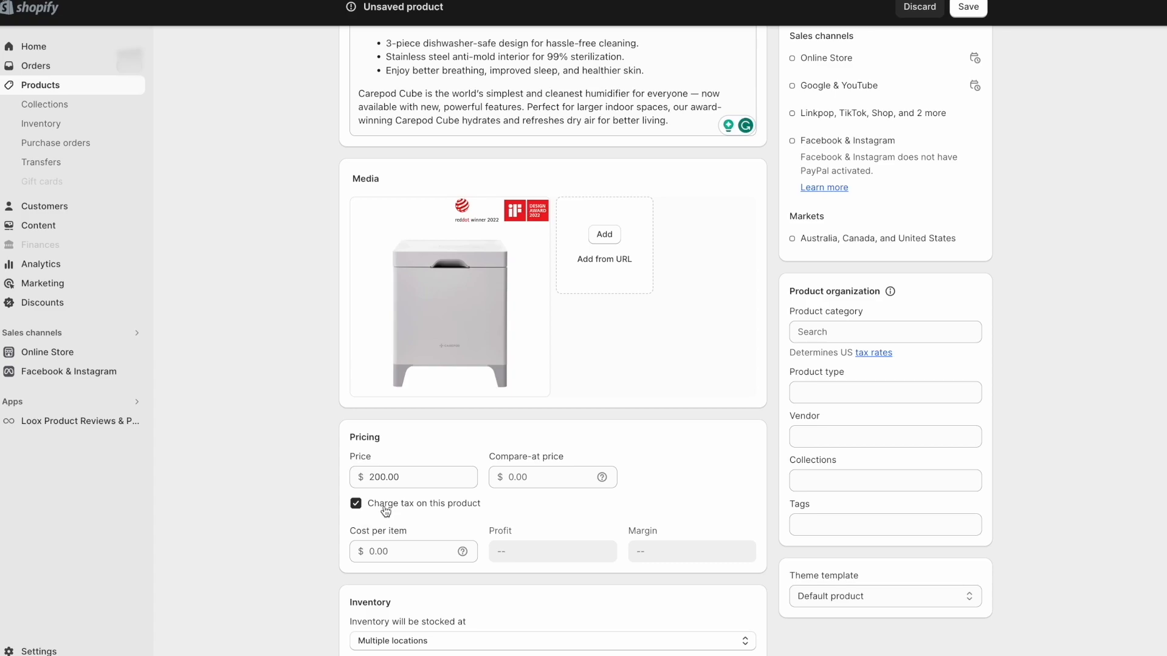
Set the product's cost per item to $50.
scroll(362, 501, "down", 2)
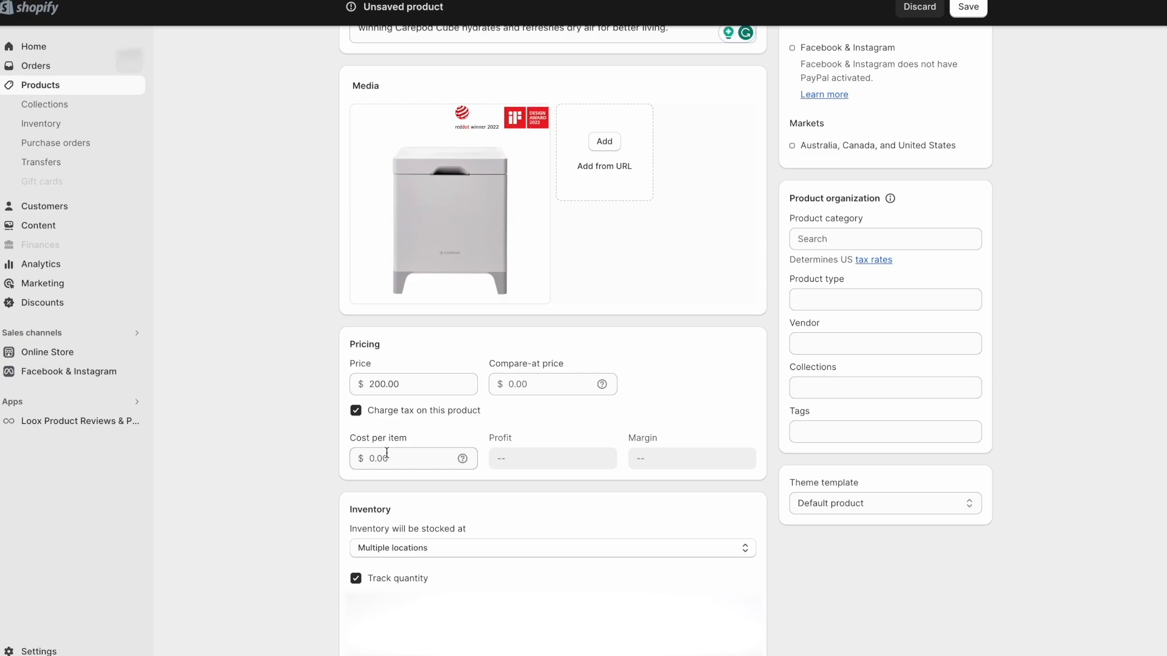
left_click(386, 457)
type("50")
left_click(300, 461)
double_click(527, 460)
left_click(595, 401)
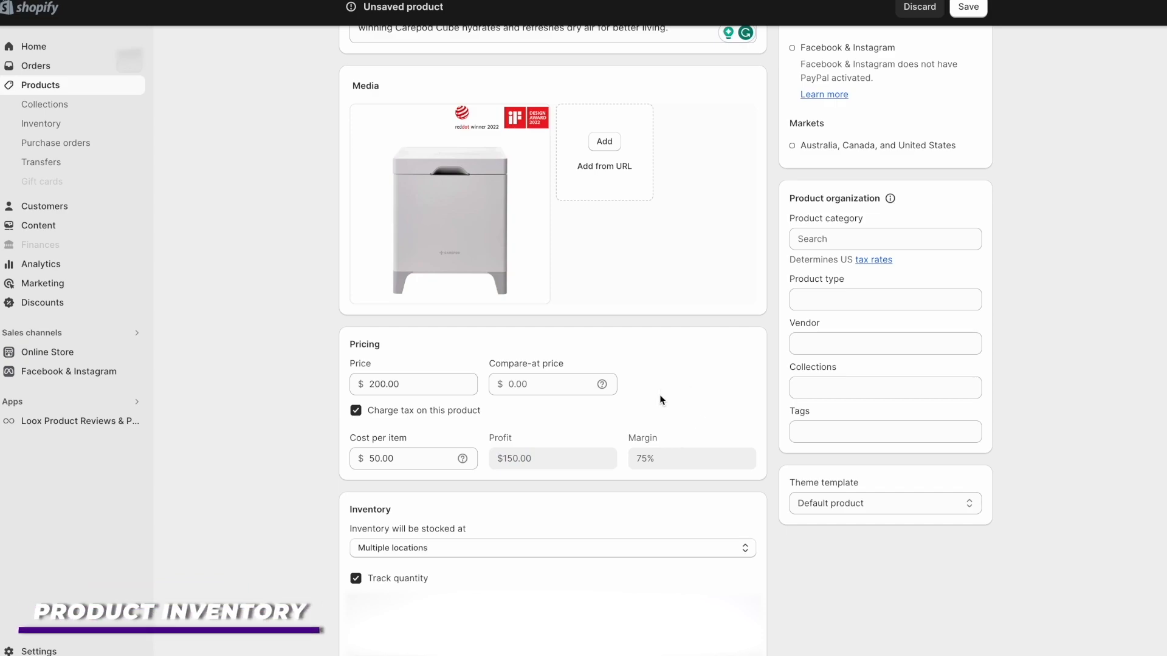
Add a Color variant option with the values Black, Blue and White.
scroll(660, 400, "down", 5)
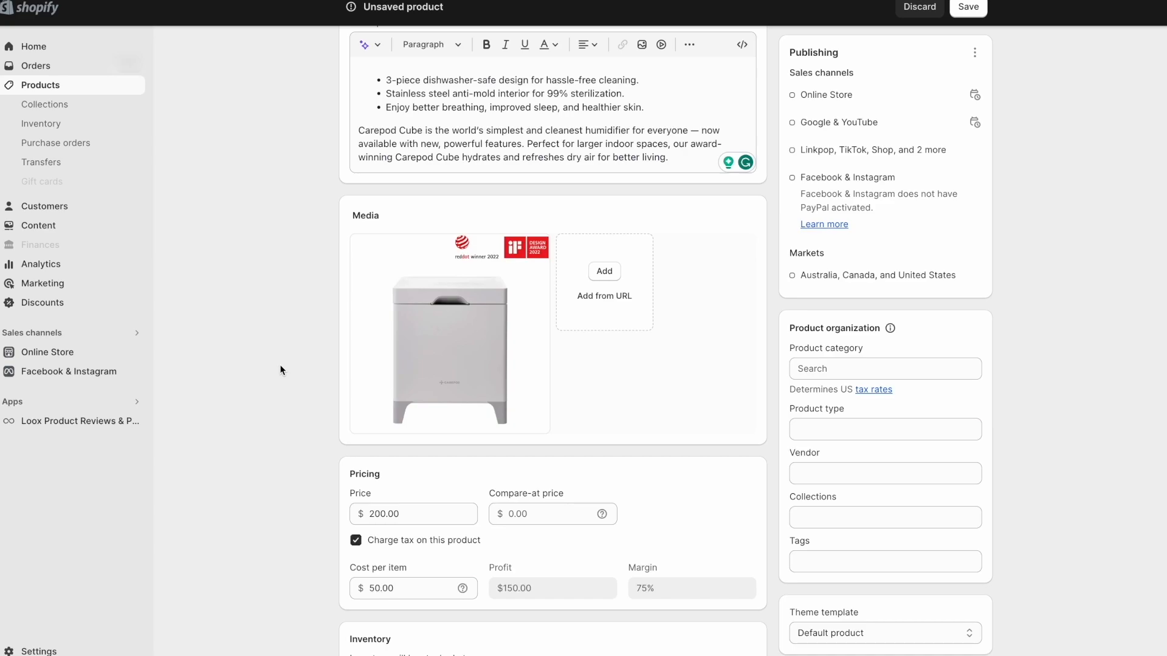
scroll(591, 327, "up", 2)
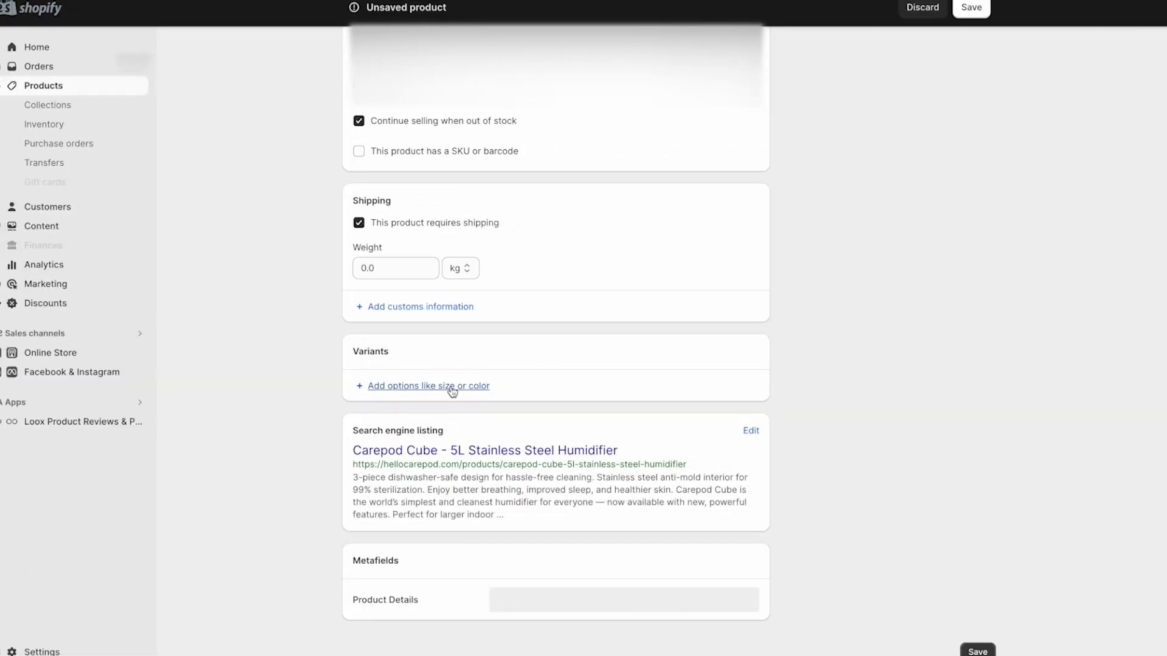
left_click(450, 388)
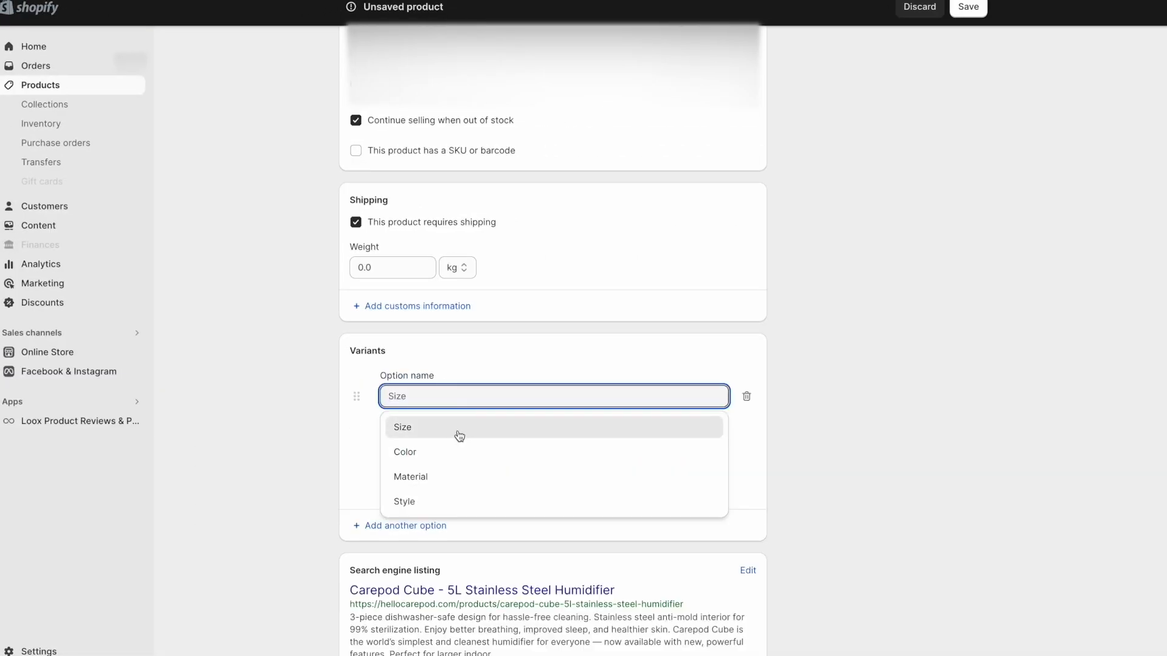
left_click(440, 452)
left_click(442, 451)
type("B")
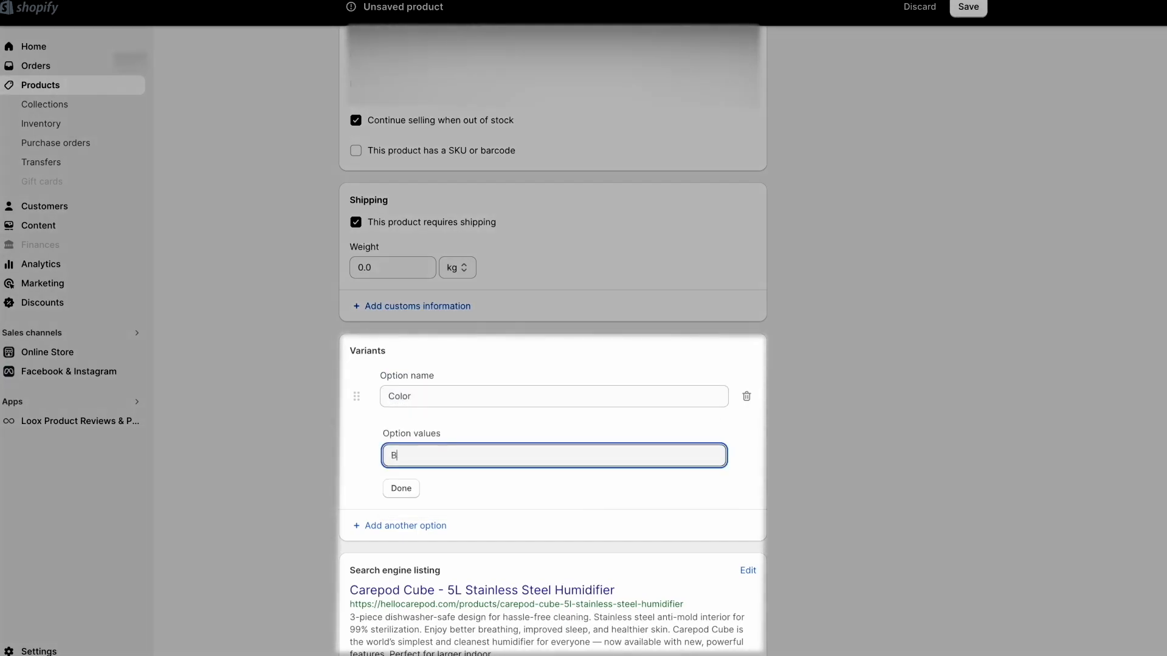
type("lack")
left_click(429, 483)
type("Blue")
left_click(286, 471)
left_click(399, 505)
type("White")
left_click(288, 498)
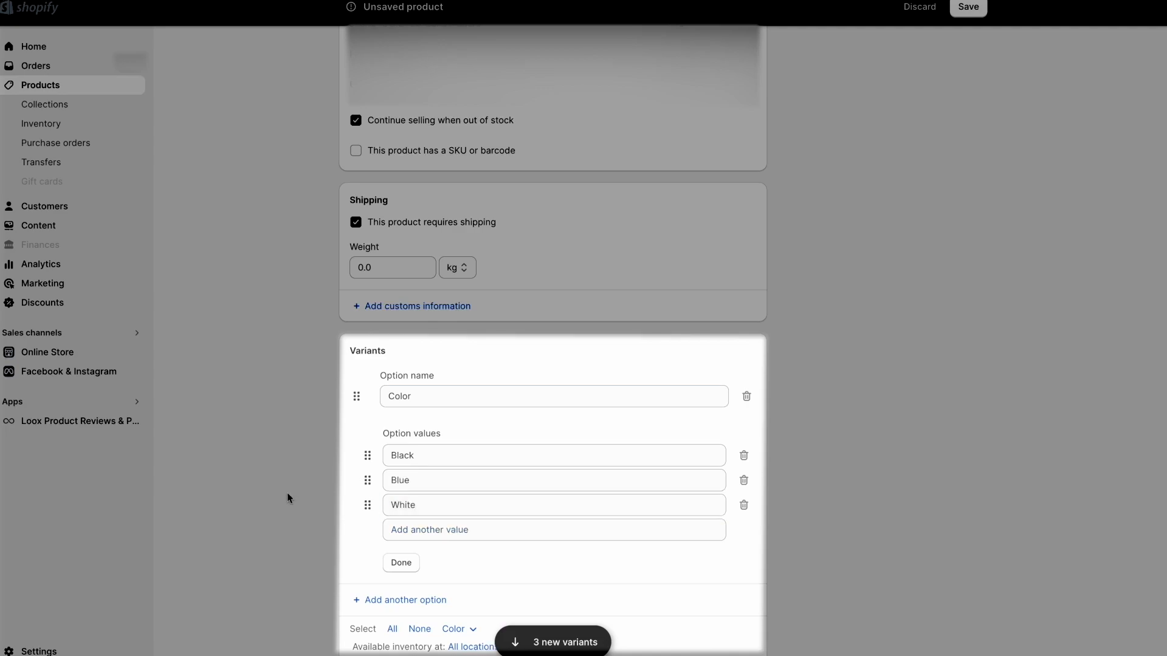
Reorder the color values so White comes first, and finish editing the Color option.
left_click_drag(367, 505, 360, 447)
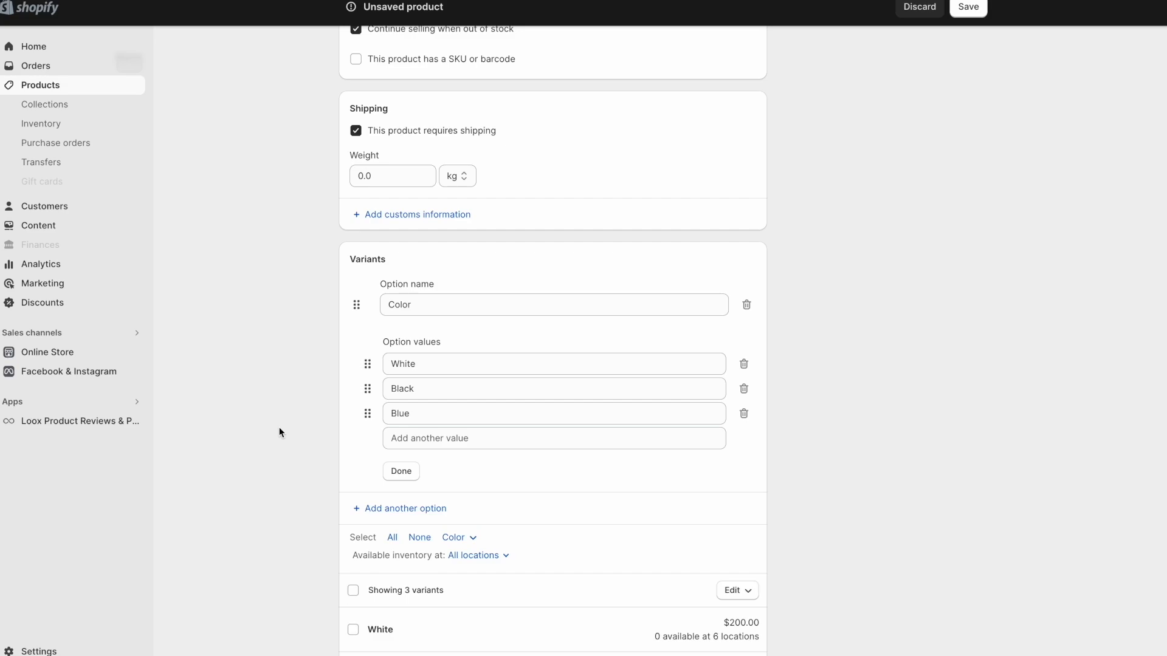
scroll(279, 429, "down", 3)
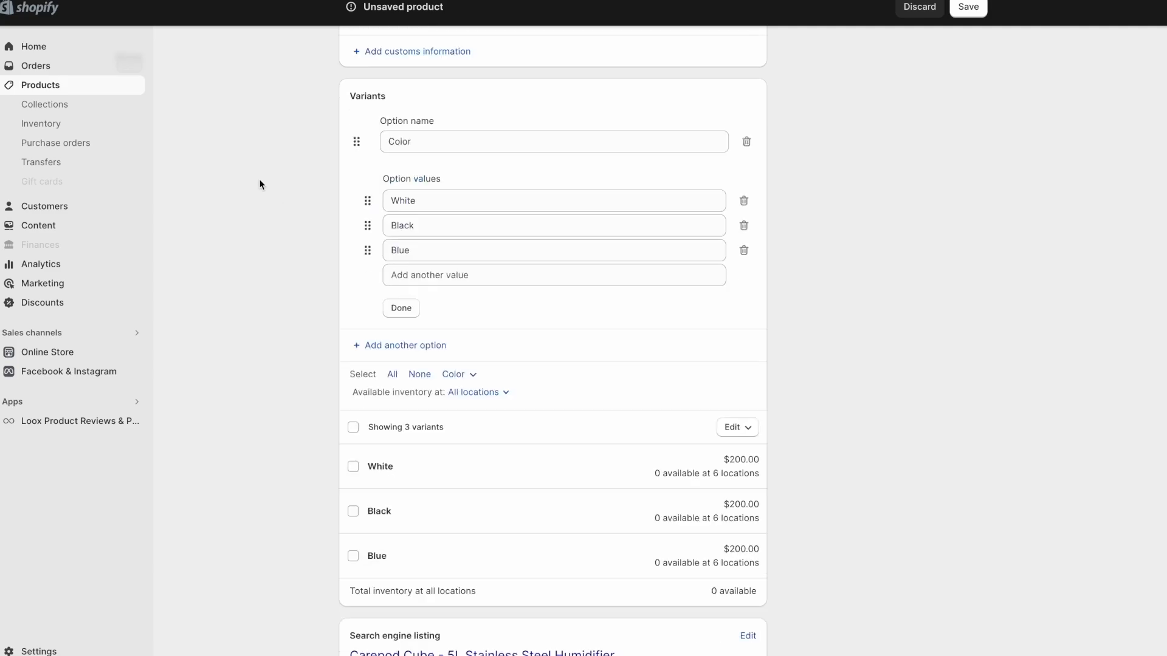
left_click(399, 311)
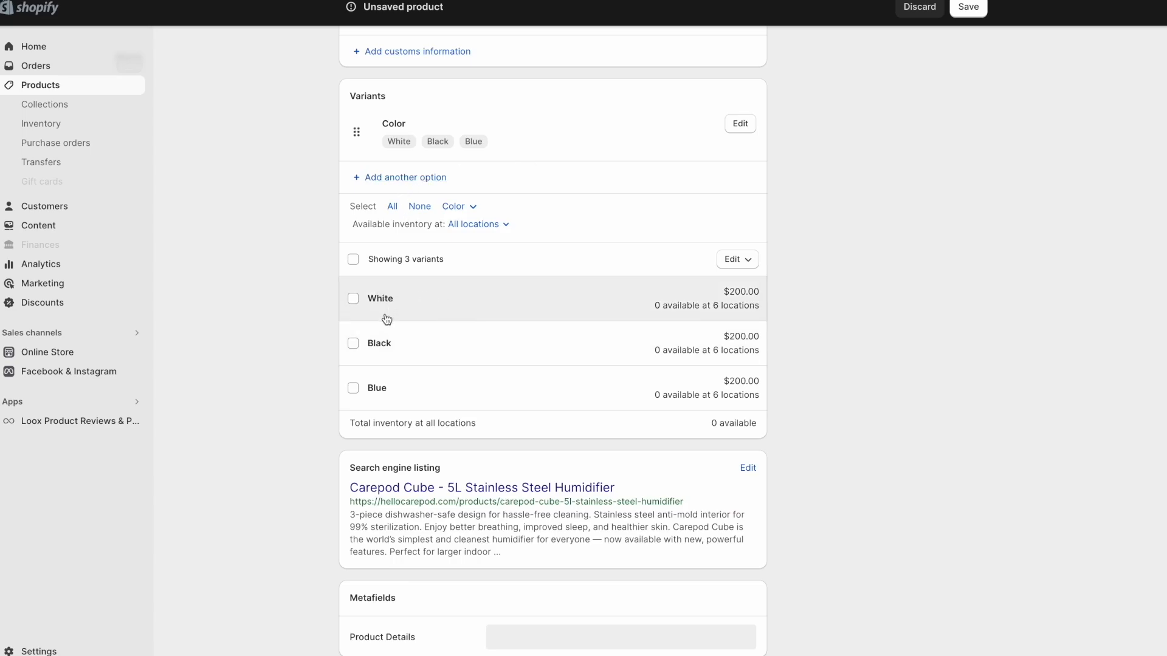
Add a second variant option with the custom name "Select Bundle".
left_click(387, 180)
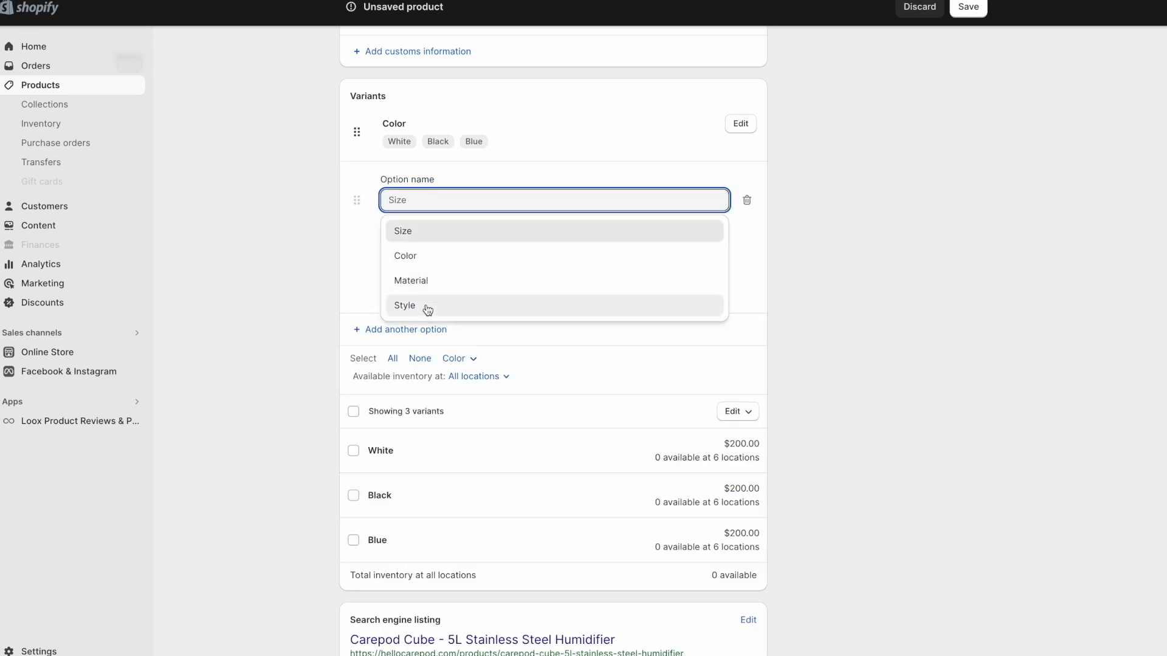
scroll(432, 203, "up", 1)
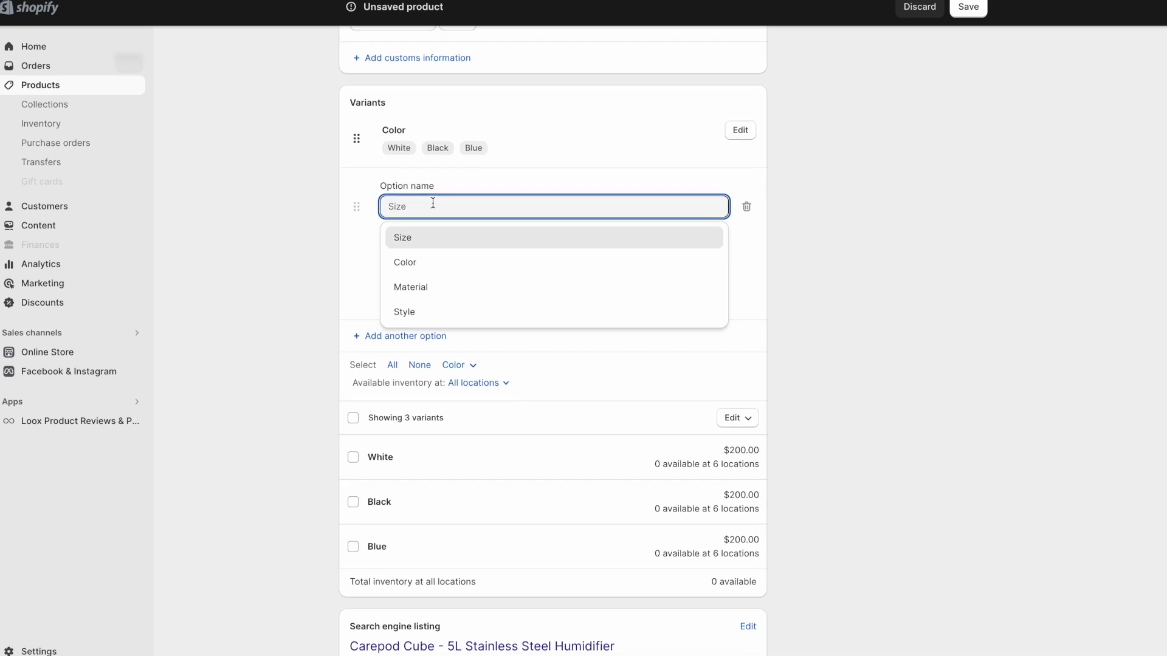
type("Bundle")
left_click(813, 226)
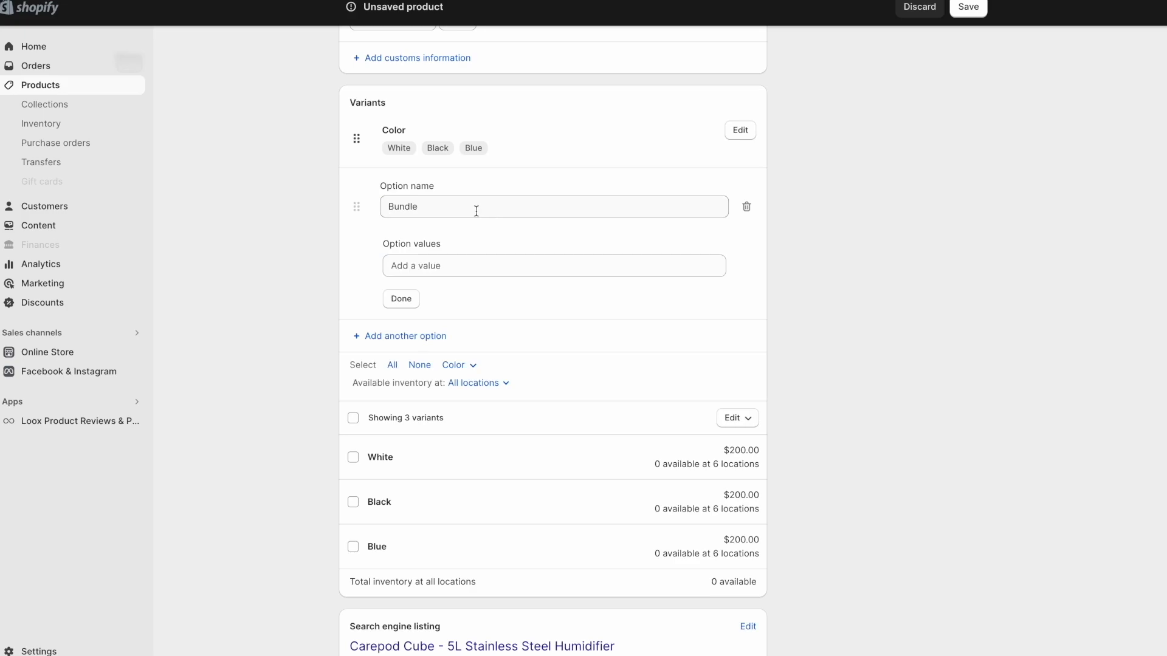
left_click(390, 211)
type("Select")
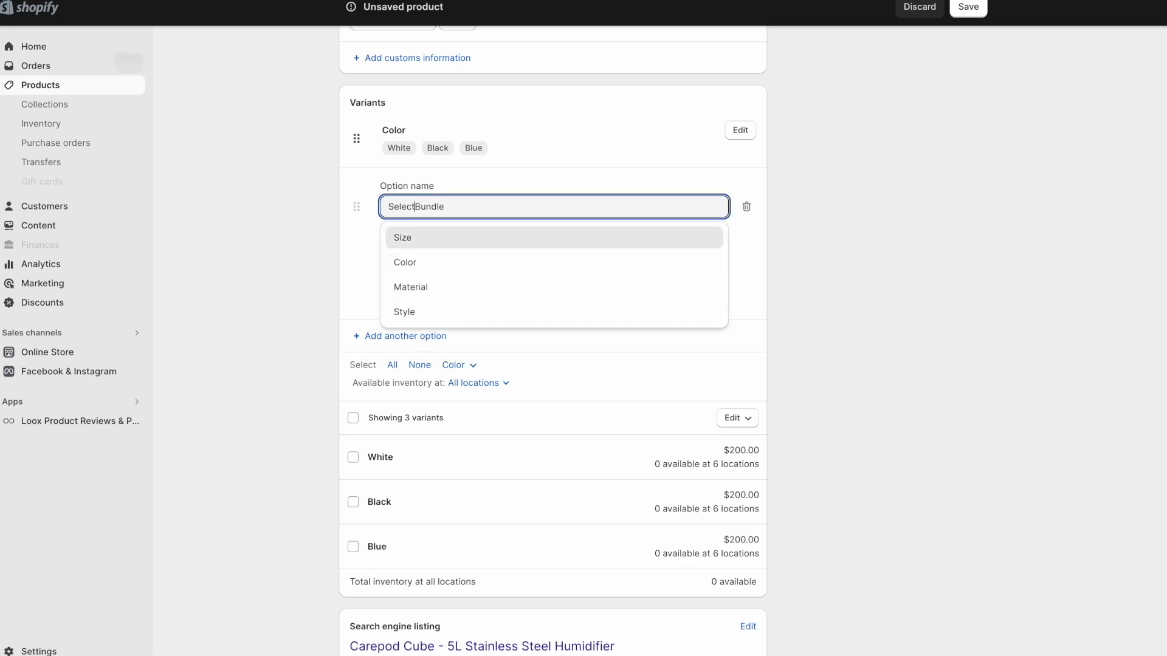
left_click(822, 242)
Give the Select Bundle option the values Carepod Cube x1, Carepod Cube x2 and Carepod Cube x3, and finish editing it.
left_click(466, 266)
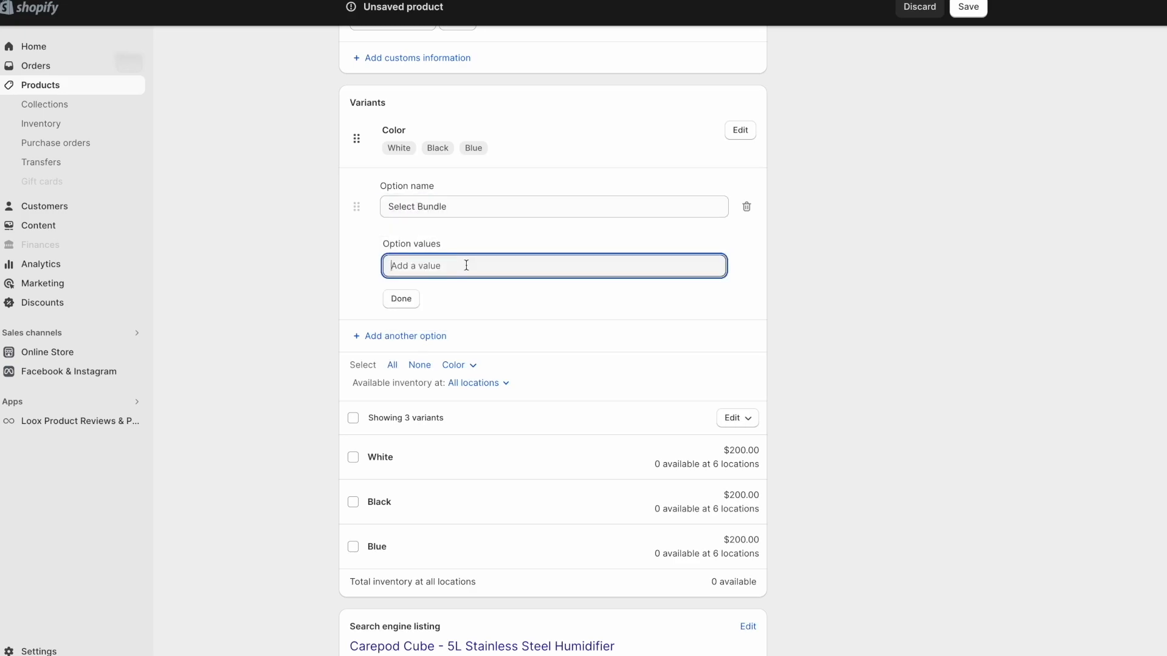
type("Carepod Cube x2")
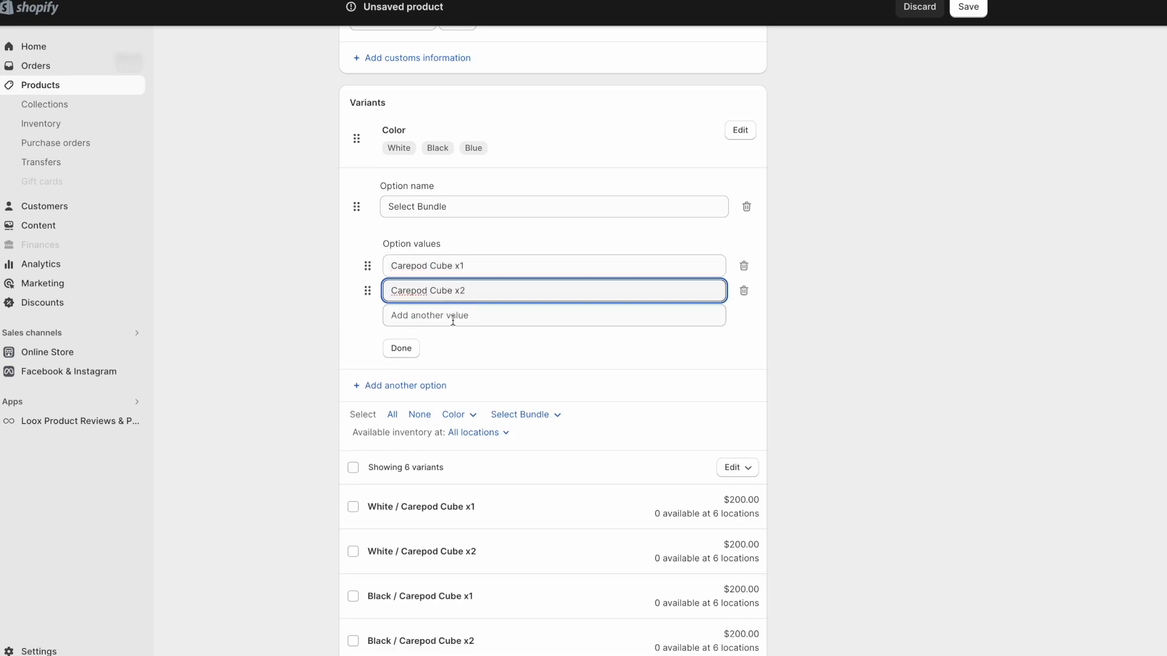
left_click(452, 321)
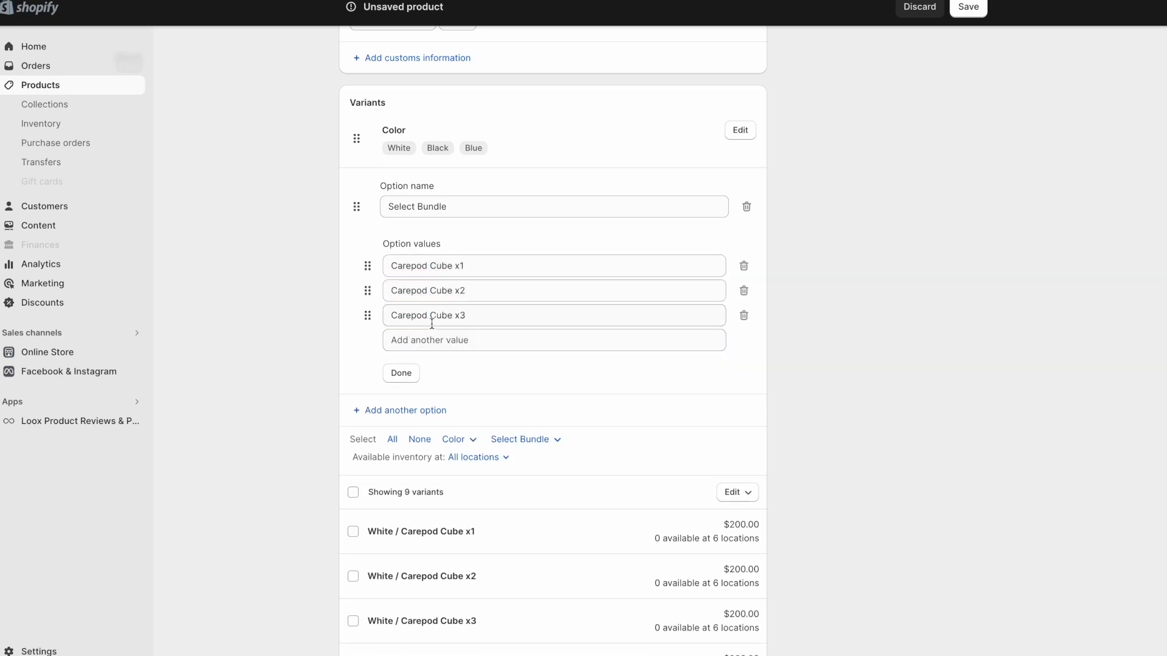
left_click(406, 375)
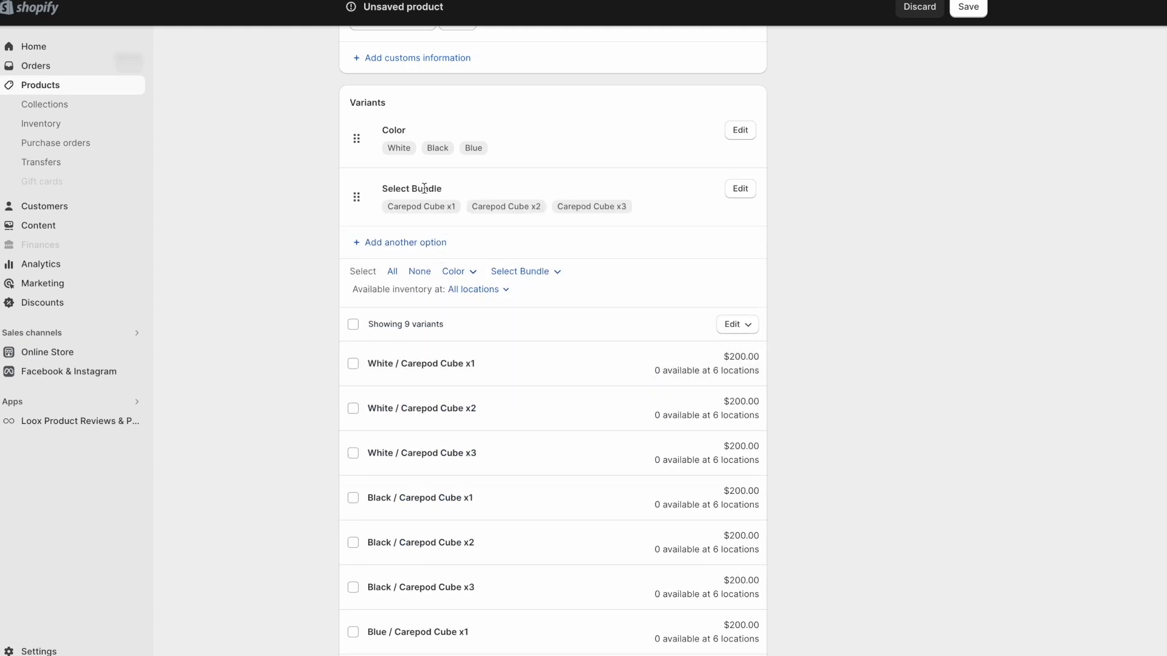
scroll(464, 377, "down", 2)
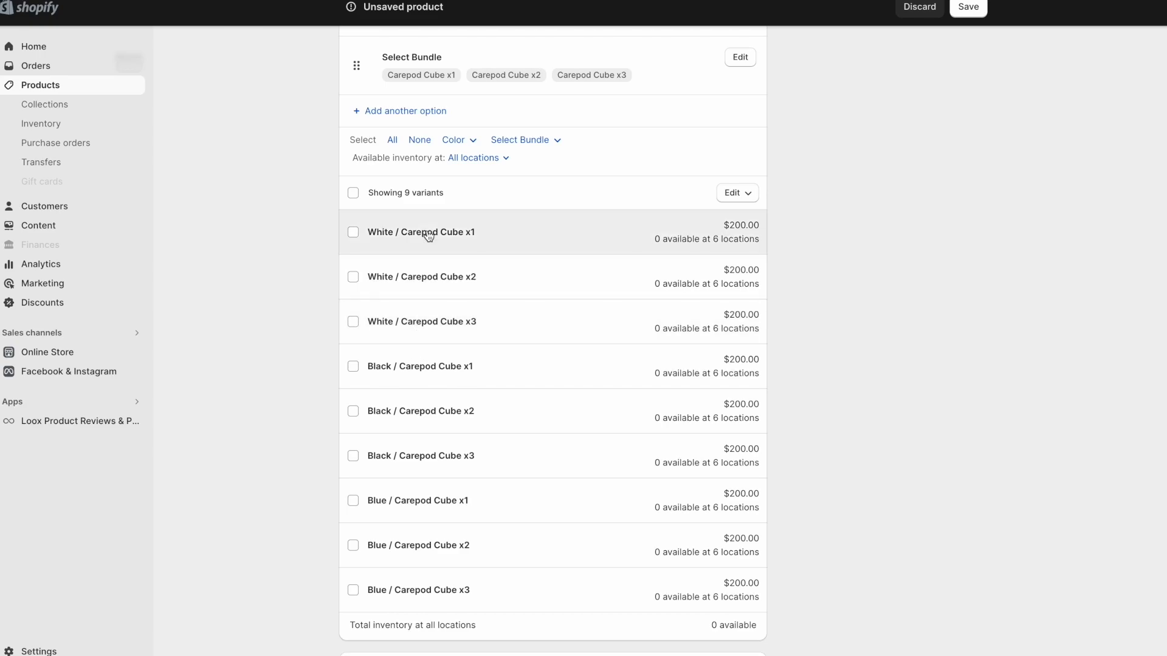
scroll(428, 234, "up", 1)
scroll(428, 234, "up", 2)
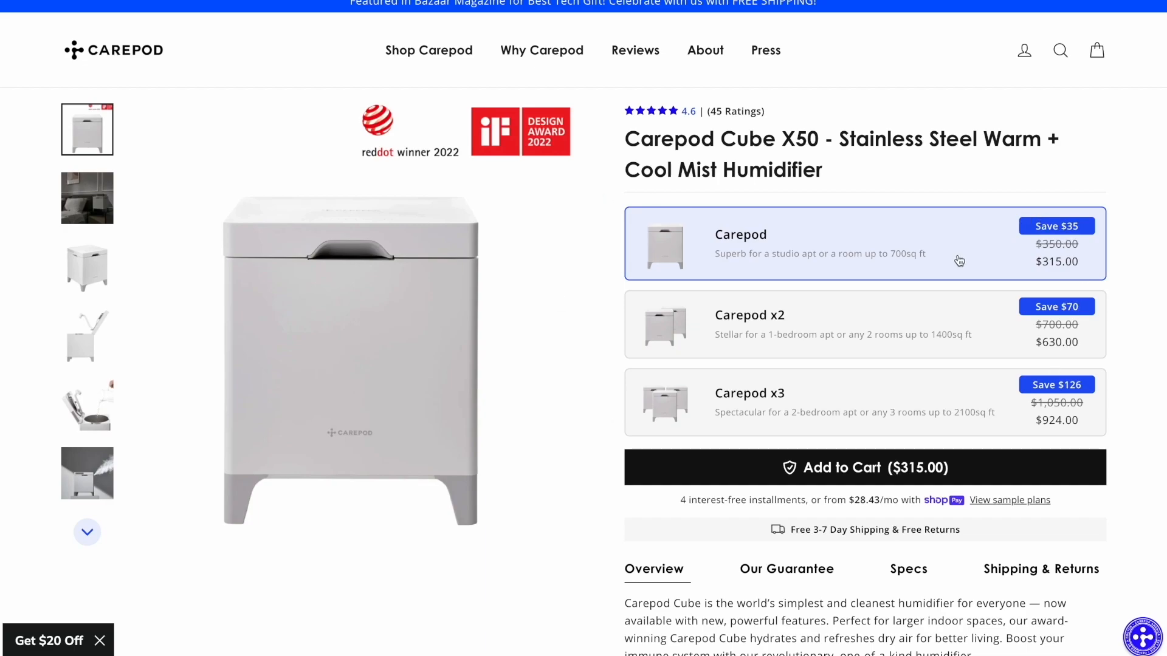
Switch between the Carepod x2, Carepod x3 and single Carepod bundles on the live Carepod product page to compare how they display.
left_click(753, 339)
left_click(743, 386)
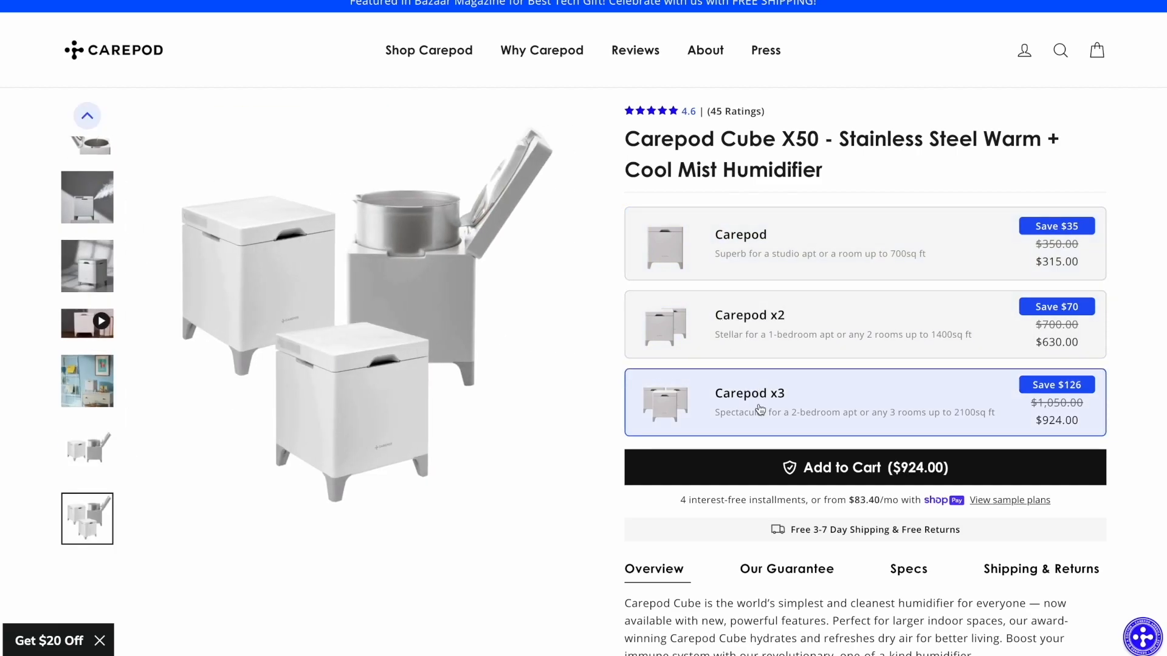
left_click(699, 312)
left_click(698, 259)
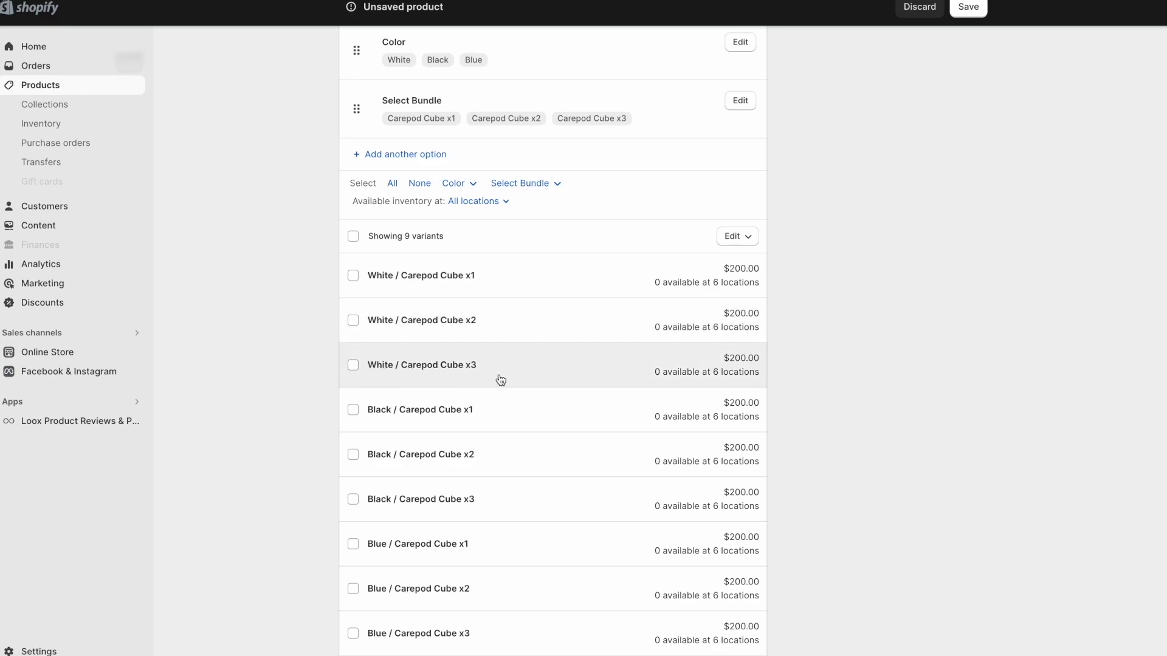
Set the product's status to Draft instead of Active and save the new product.
scroll(401, 352, "down", 2)
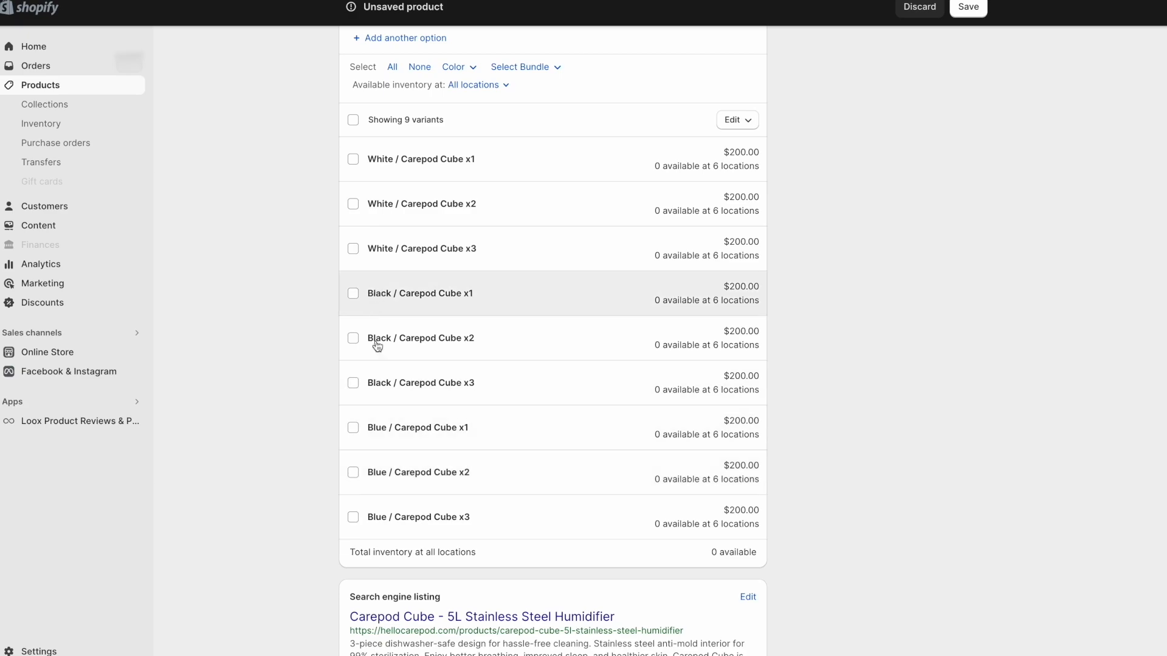
scroll(420, 471, "up", 2)
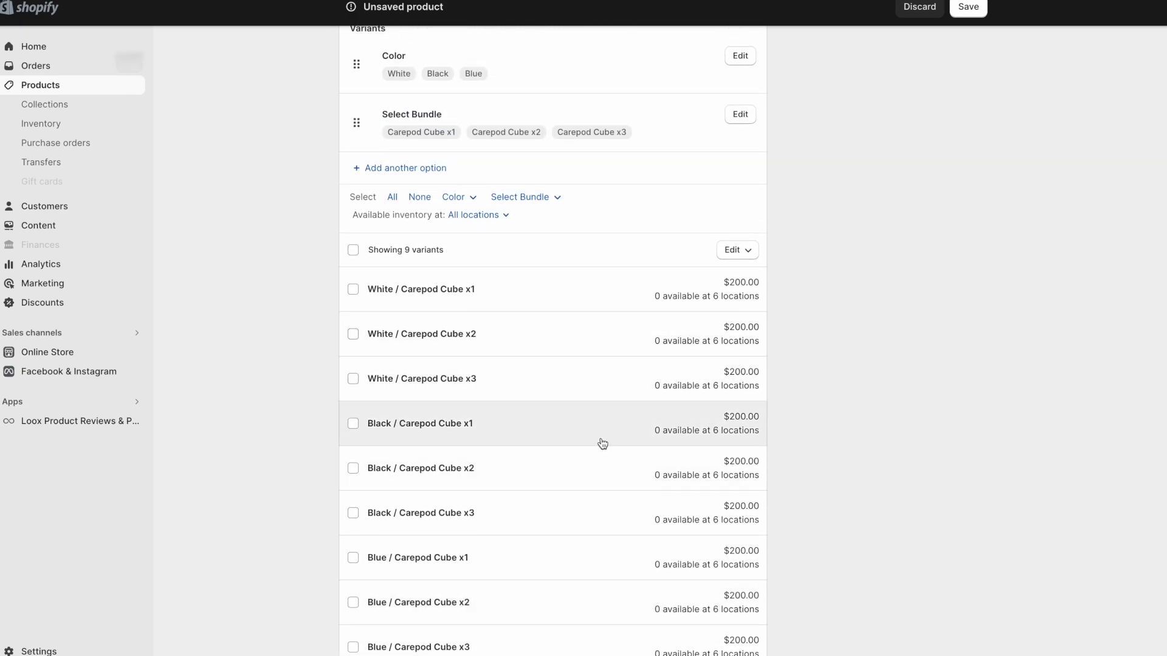
left_click(978, 14)
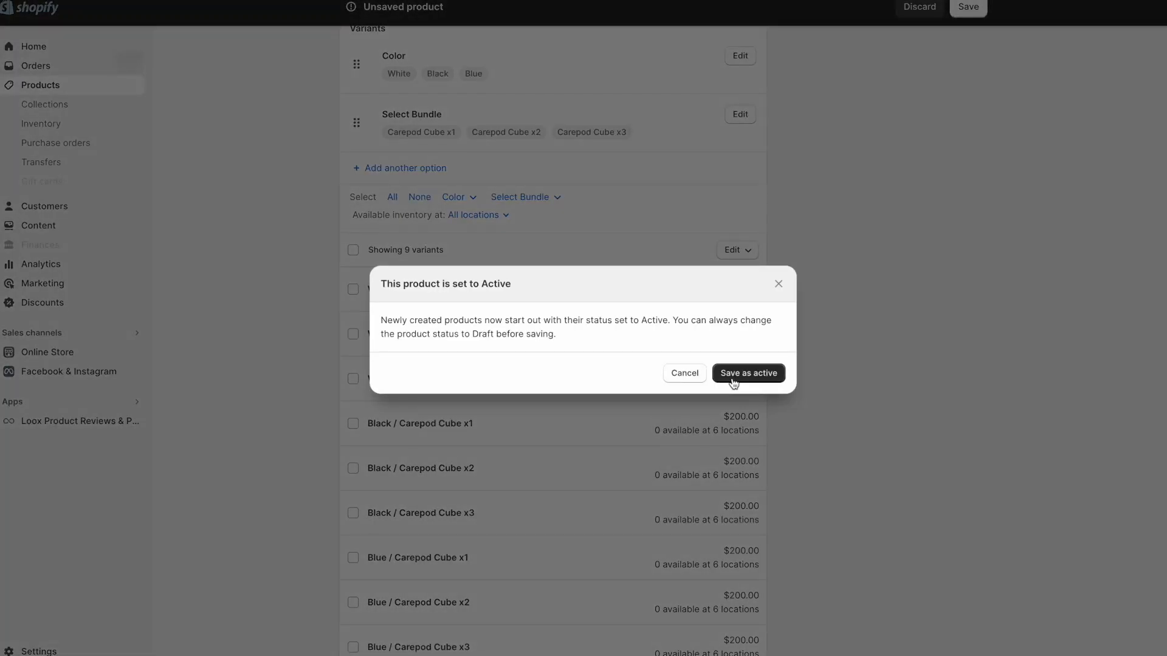
left_click(685, 375)
left_click(836, 119)
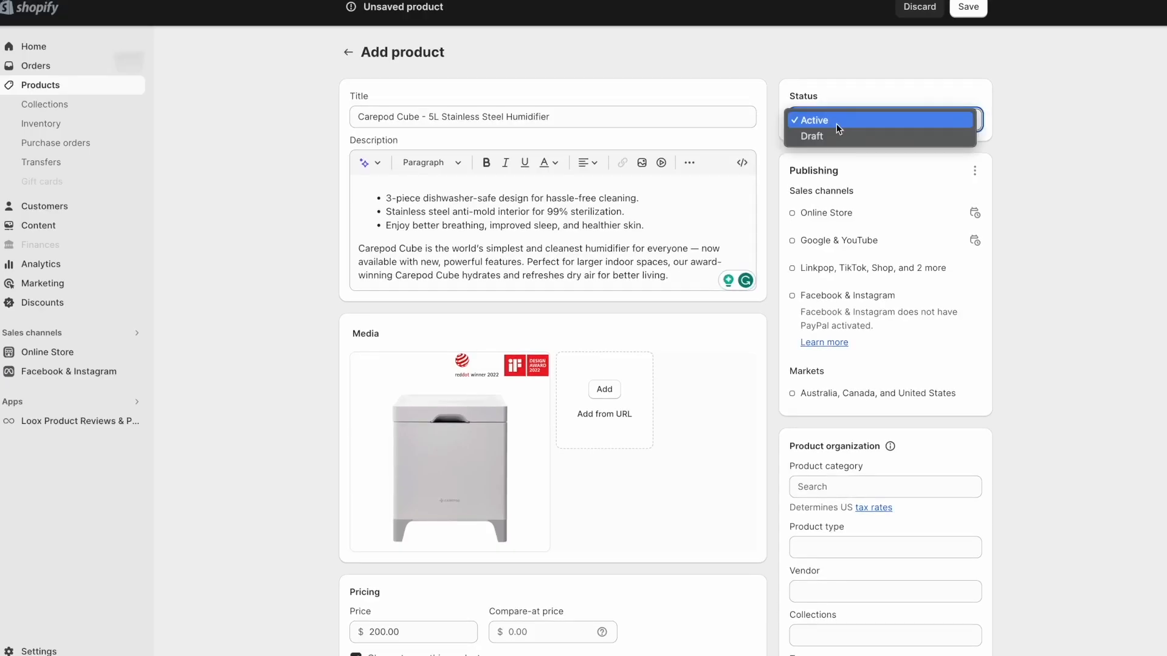
left_click(830, 138)
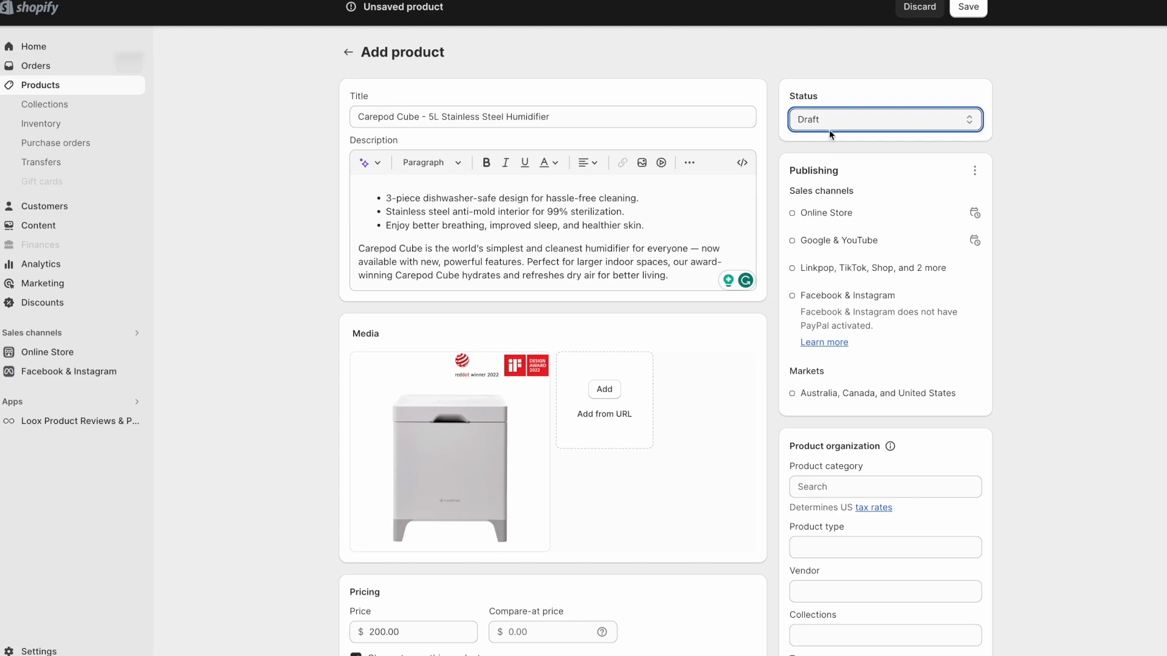
left_click(969, 7)
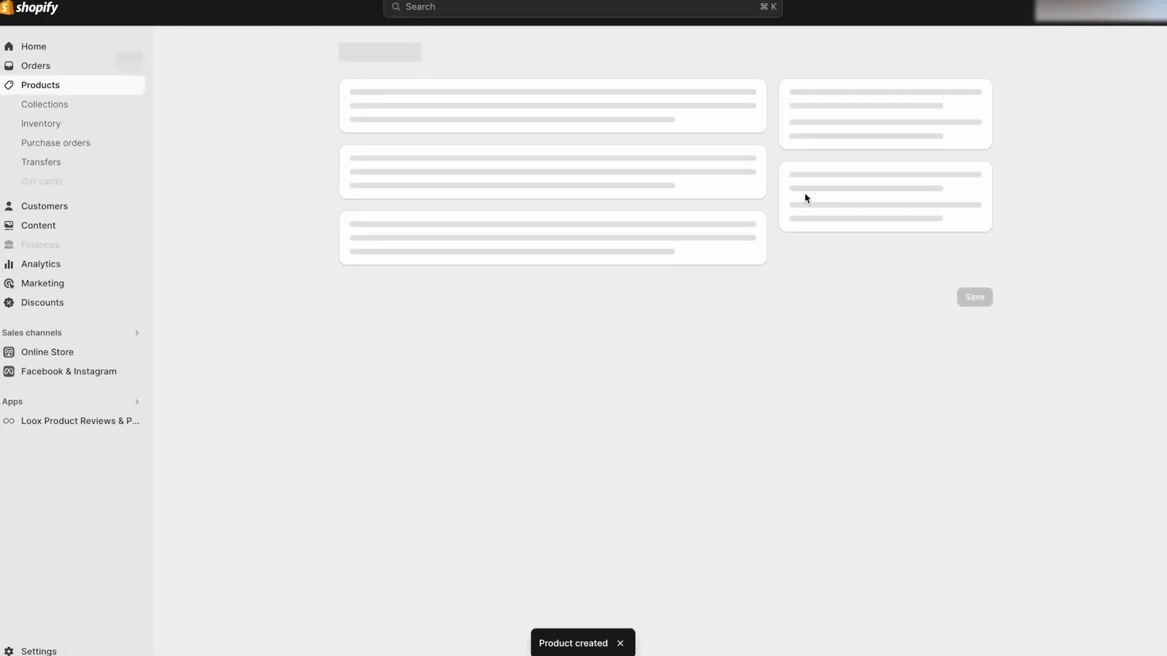
Mark the Black and Blue variants of Carepod Cube x2 and Carepod Cube x3 for deletion together.
scroll(721, 315, "down", 10)
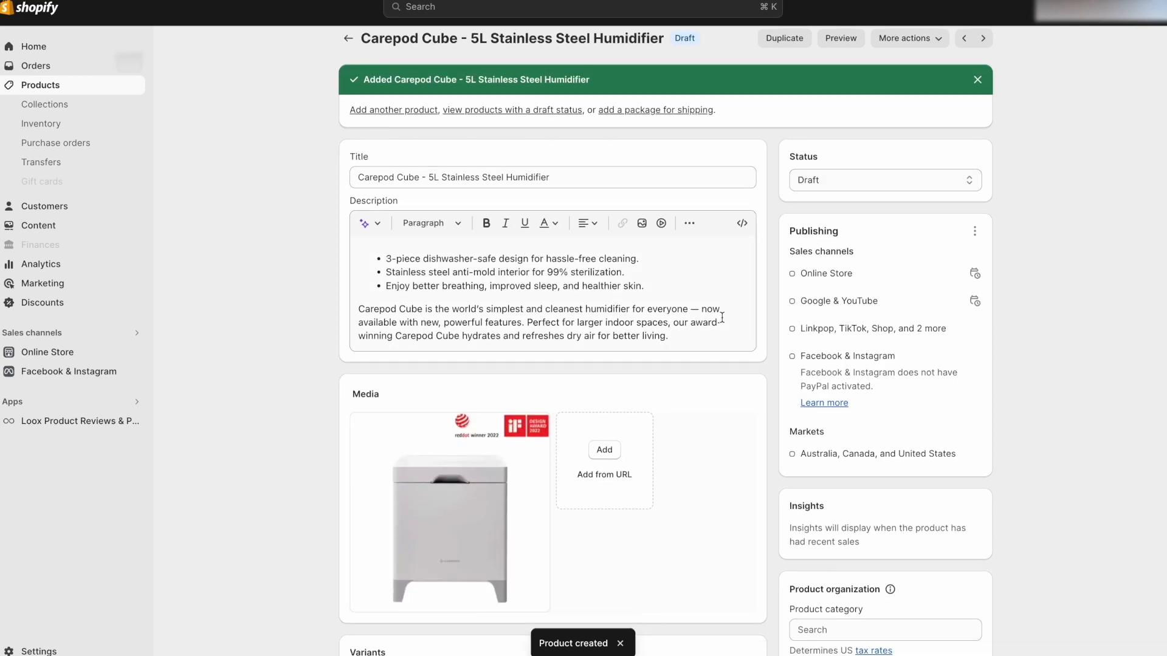
scroll(721, 318, "down", 1)
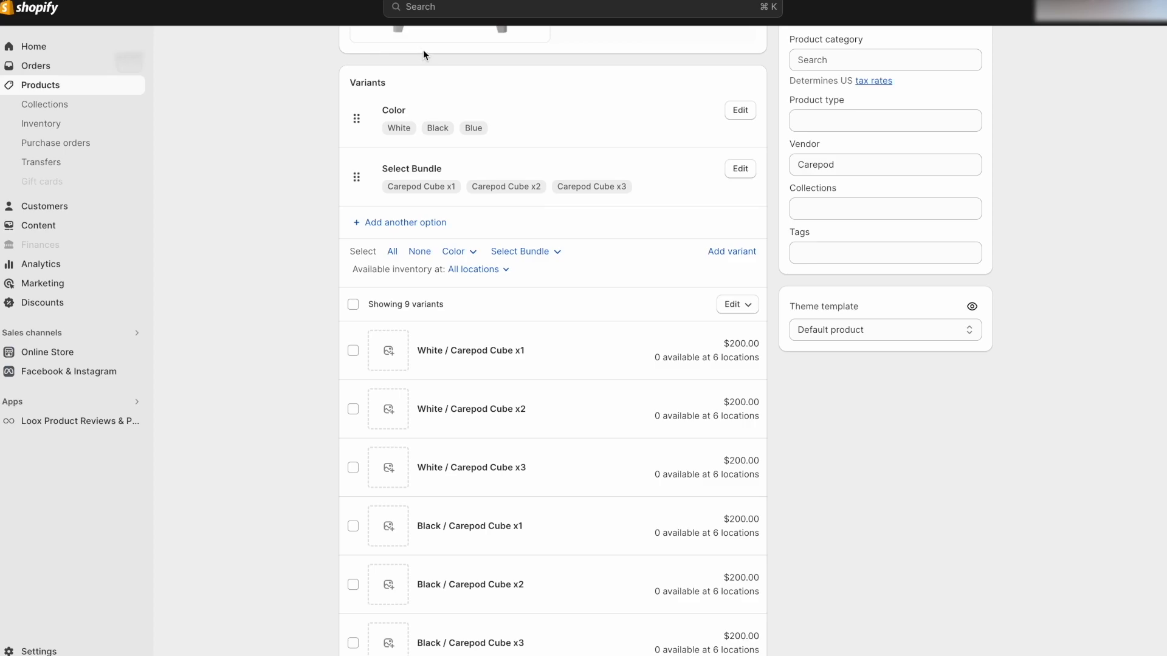
left_click_drag(344, 84, 412, 84)
scroll(382, 219, "down", 5)
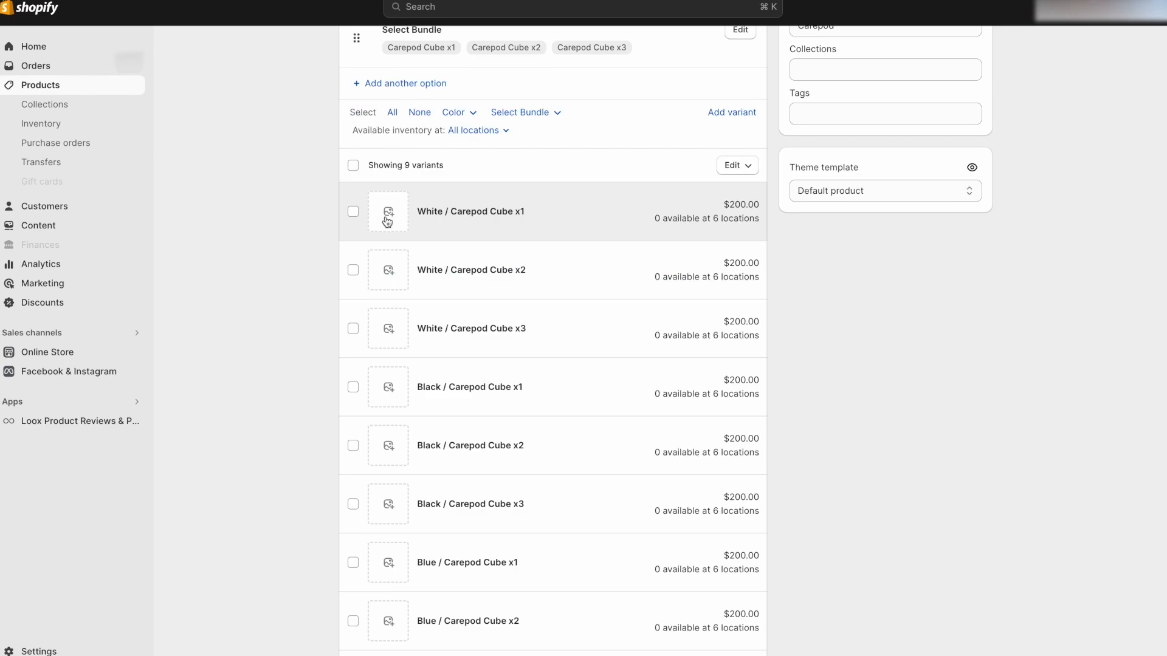
scroll(406, 337, "down", 3)
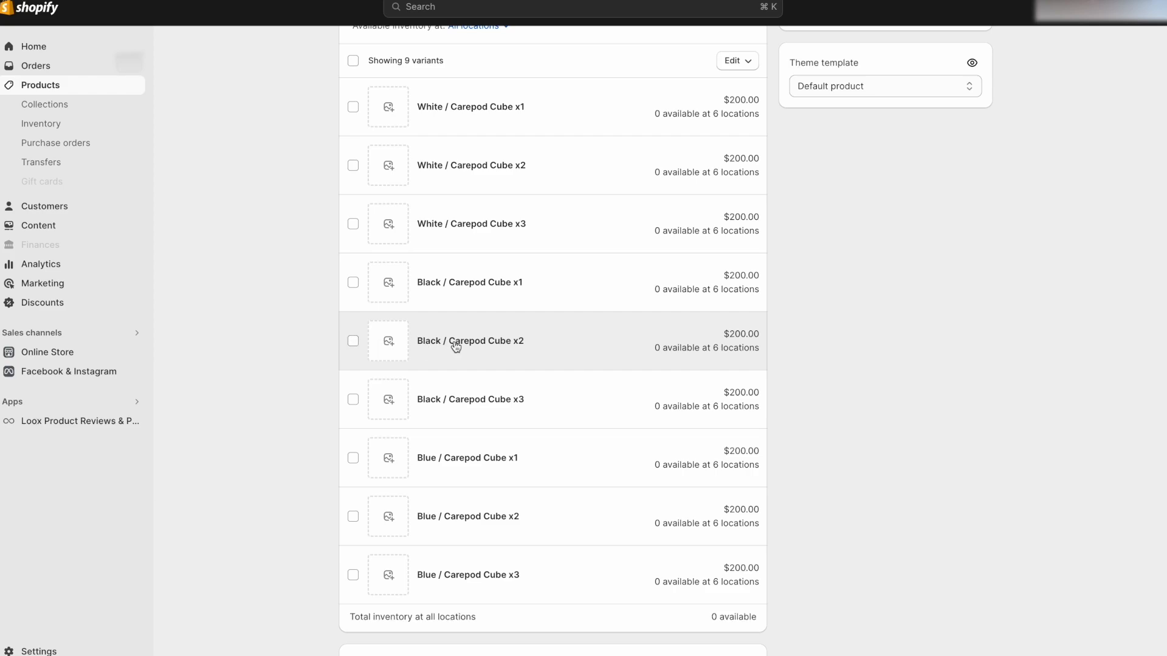
left_click(354, 341)
left_click(353, 458)
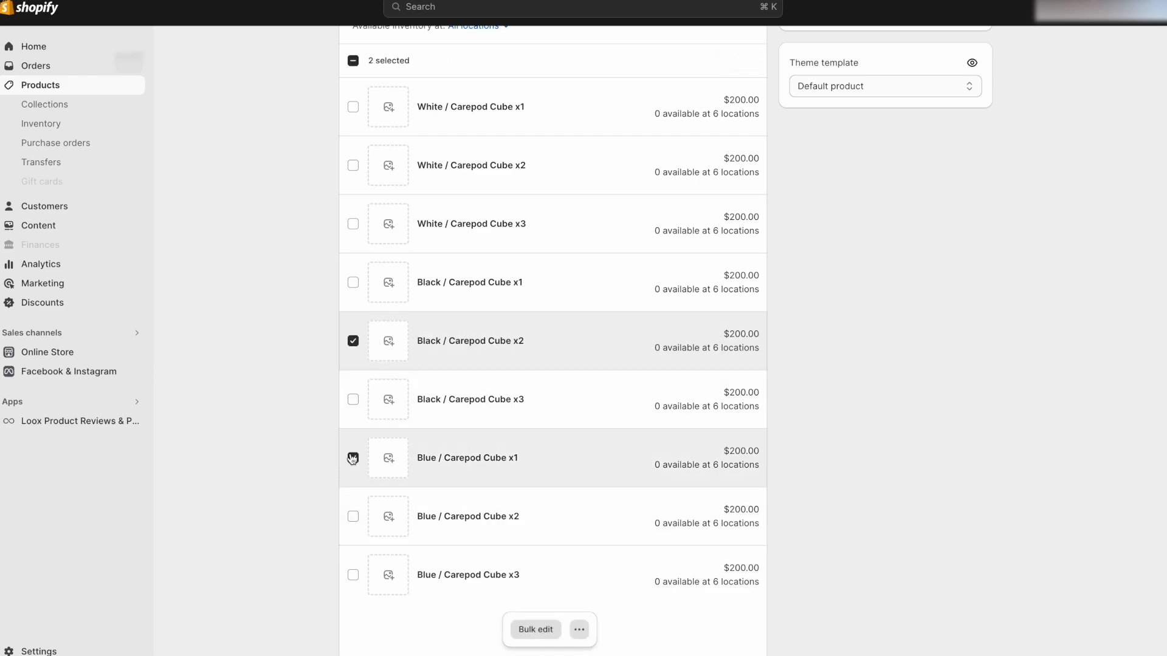
left_click(354, 459)
left_click(353, 516)
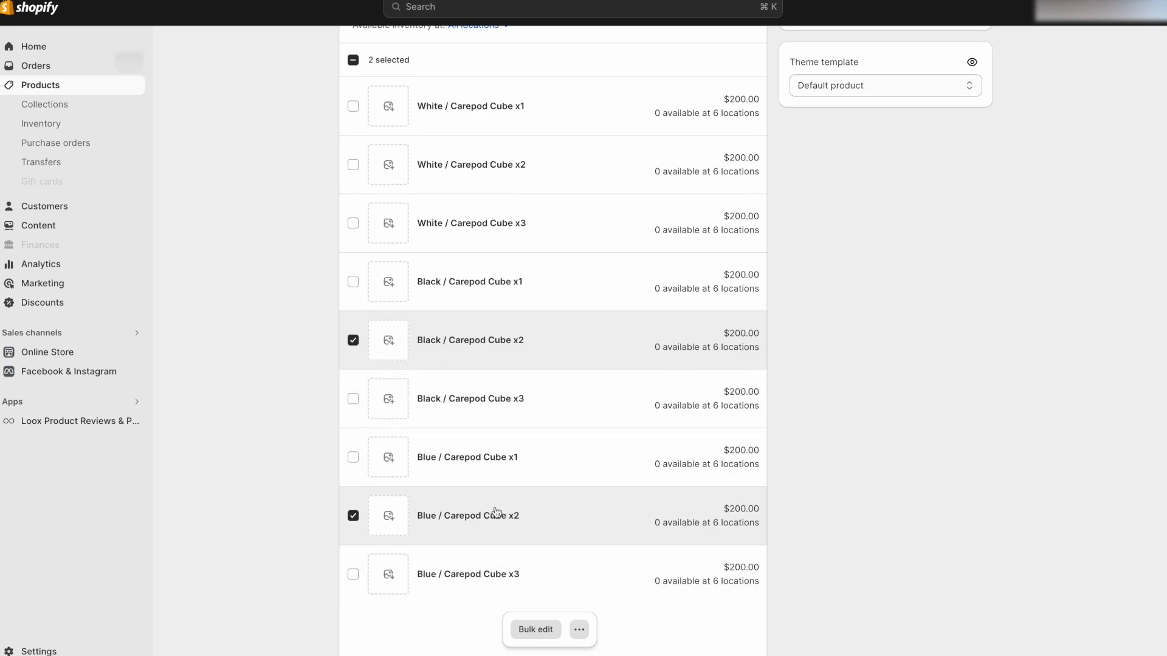
left_click(353, 574)
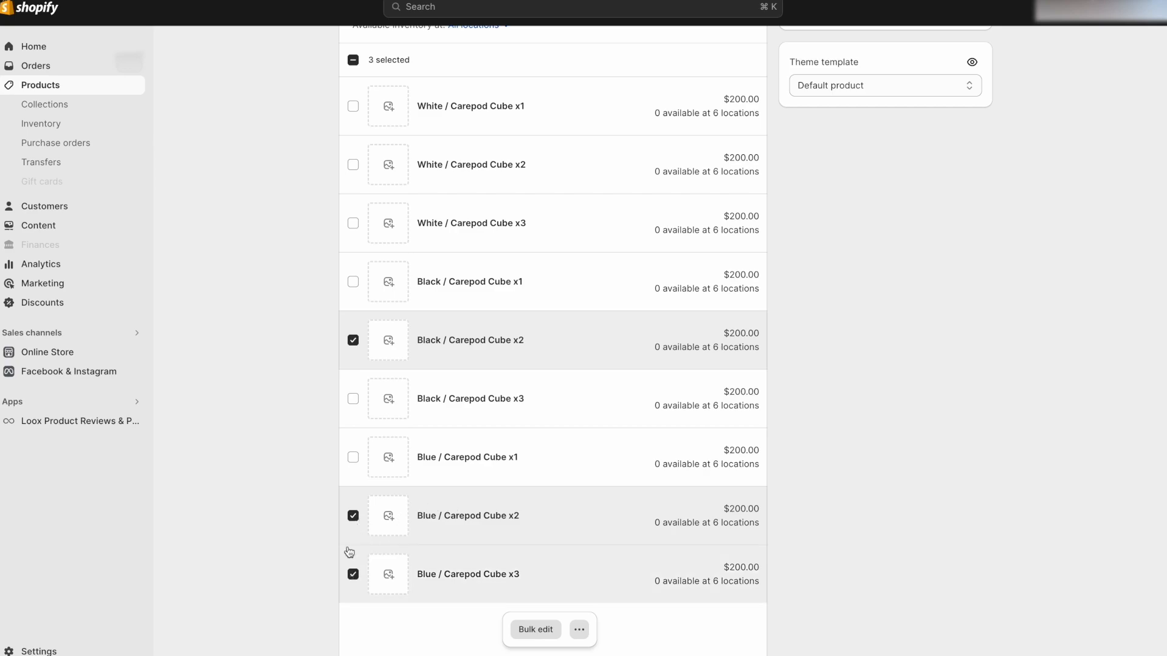
left_click(355, 398)
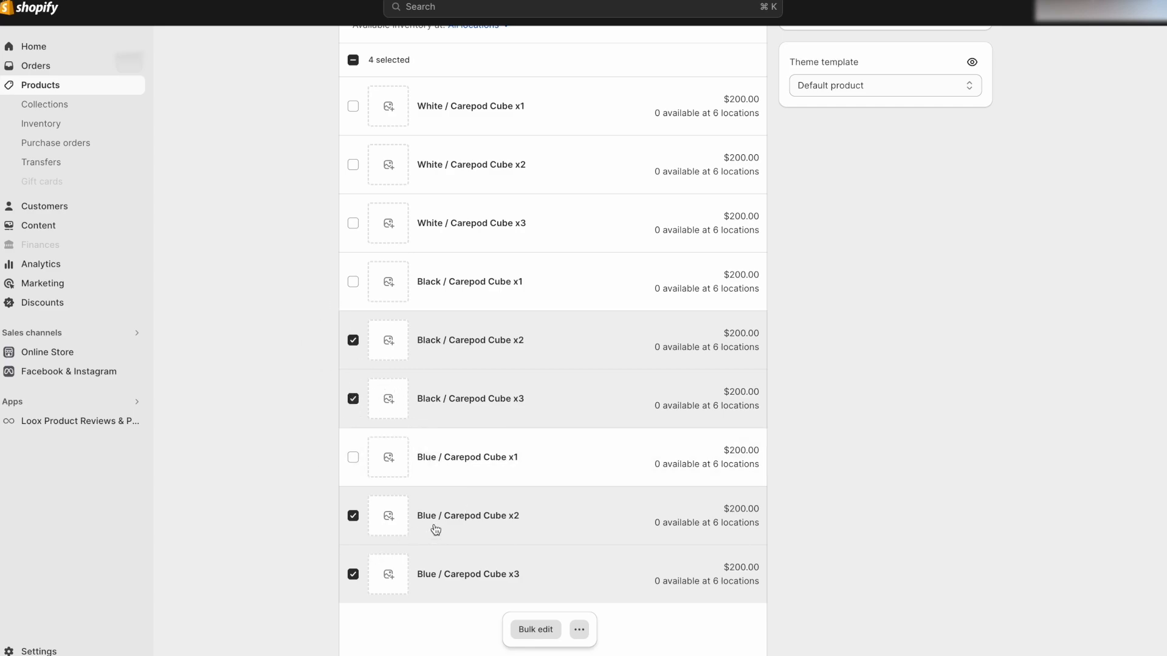
left_click(573, 628)
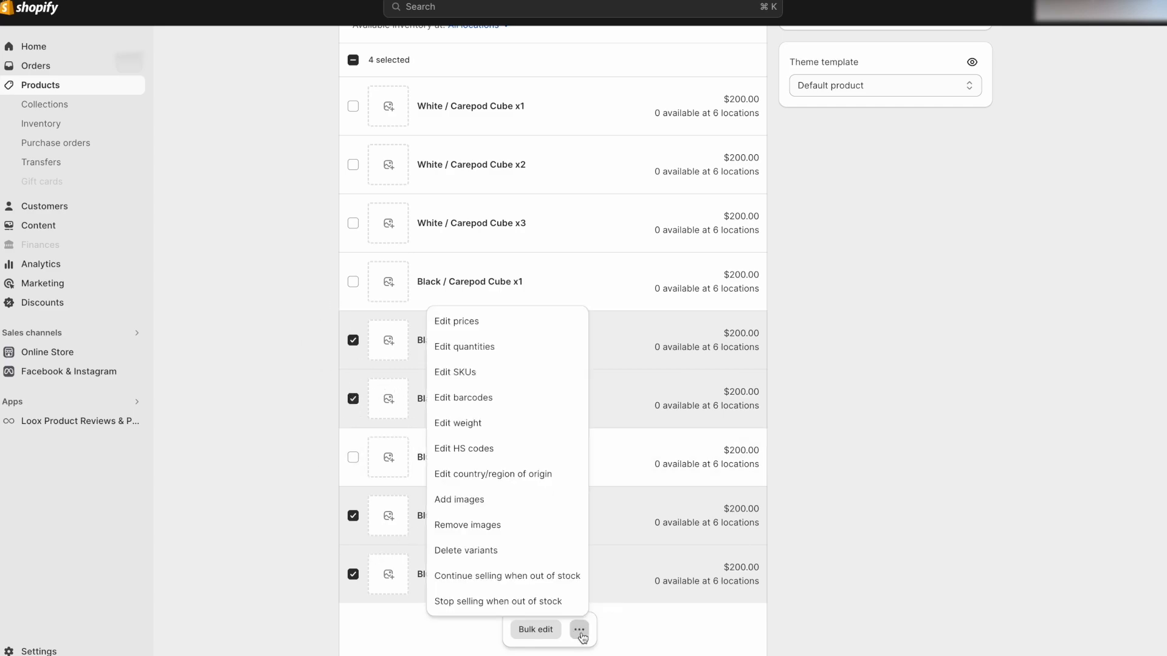
left_click(499, 552)
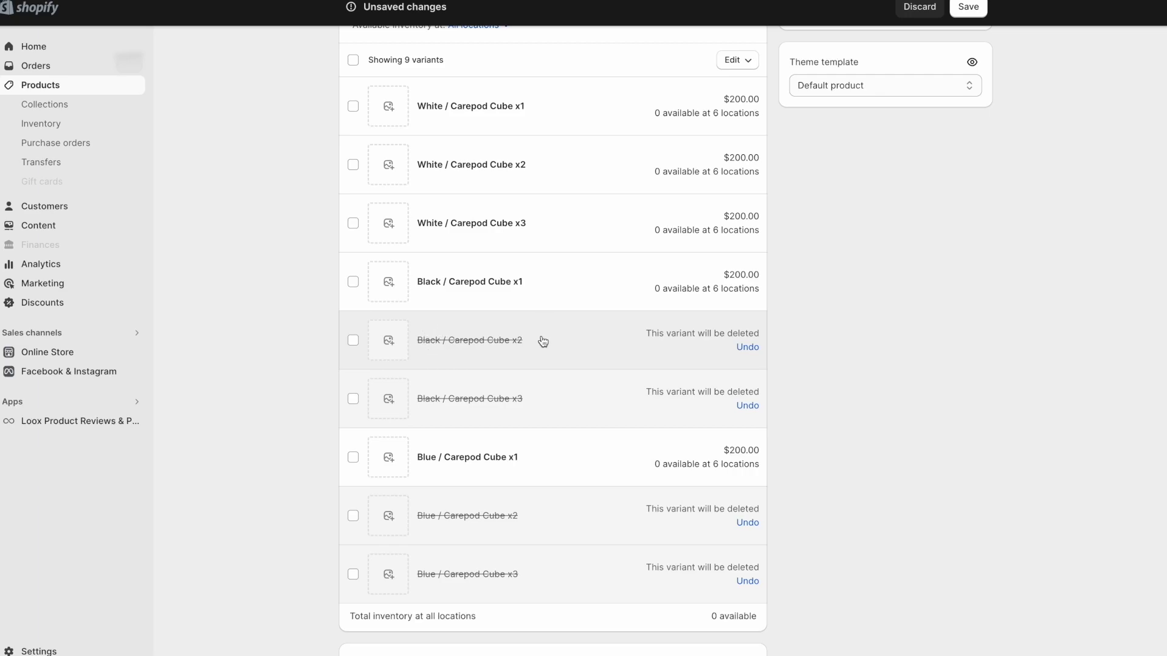
Save the product and confirm deleting the four marked Black and Blue bundle variants.
scroll(541, 341, "up", 4)
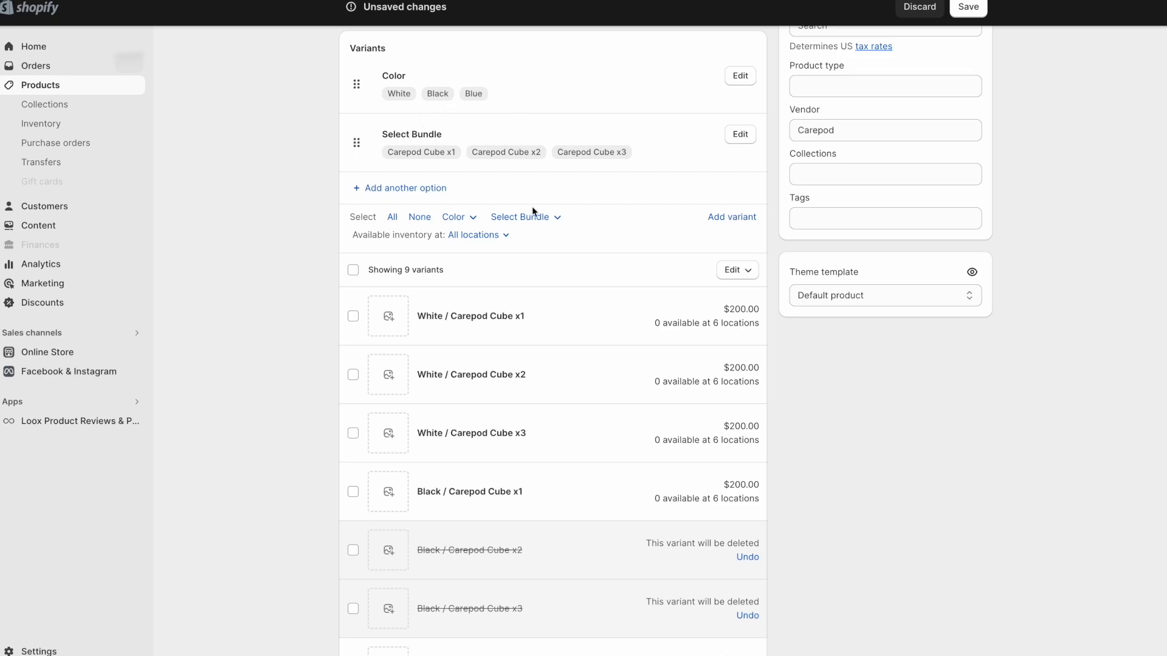
scroll(531, 206, "down", 4)
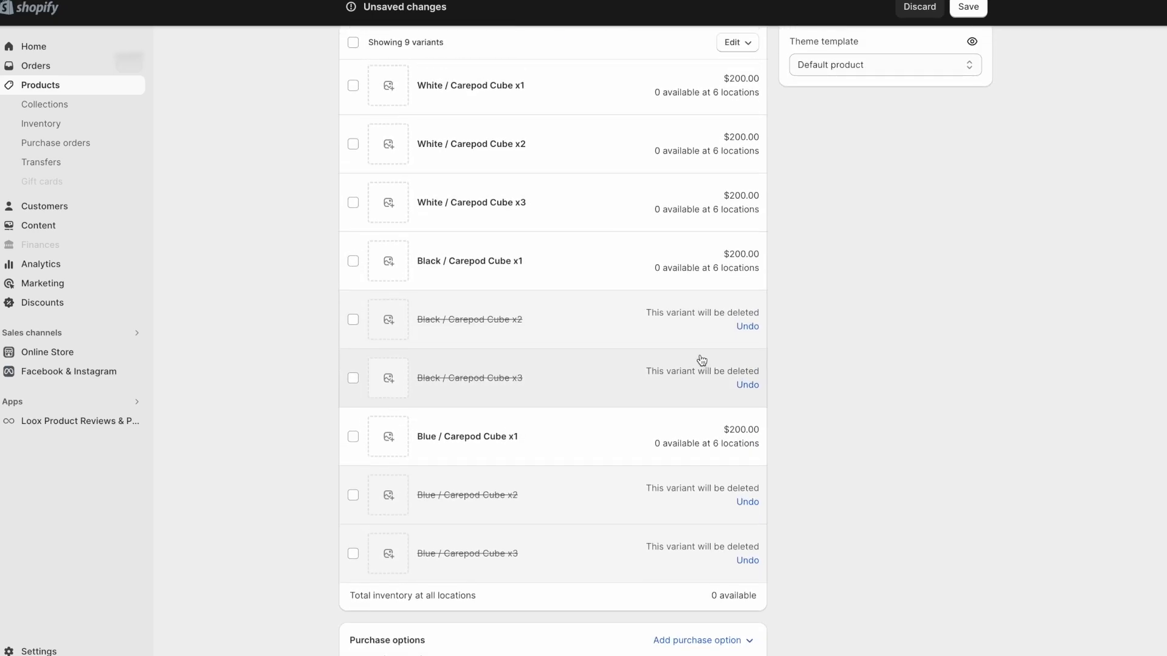
scroll(702, 360, "up", 3)
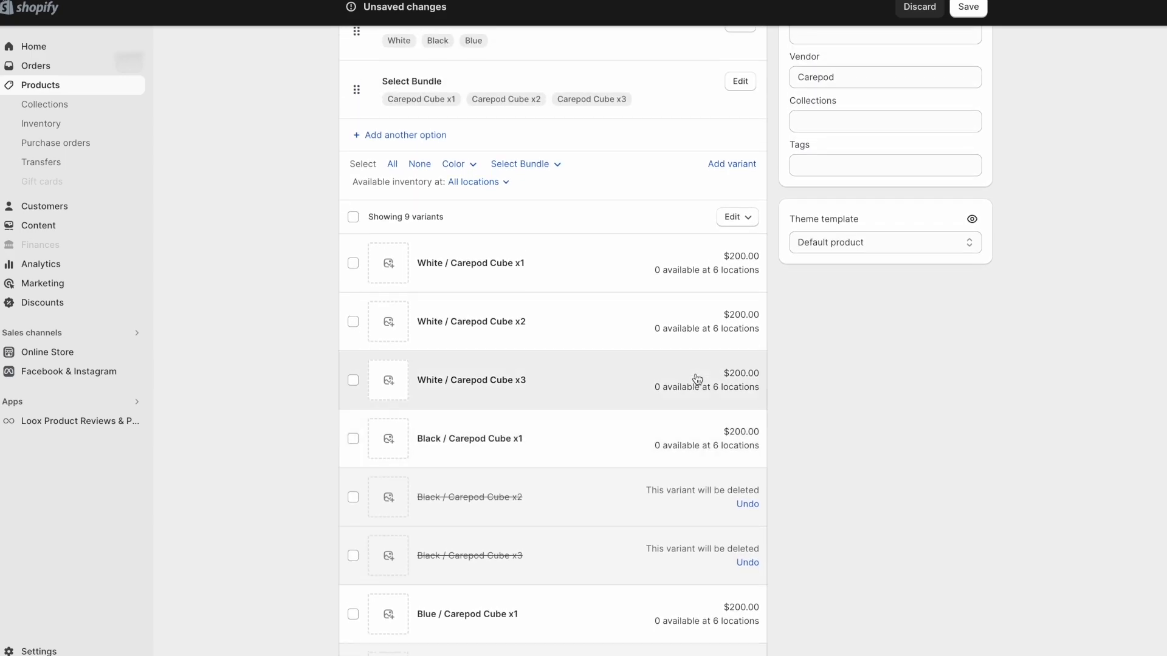
key("ctrl+s")
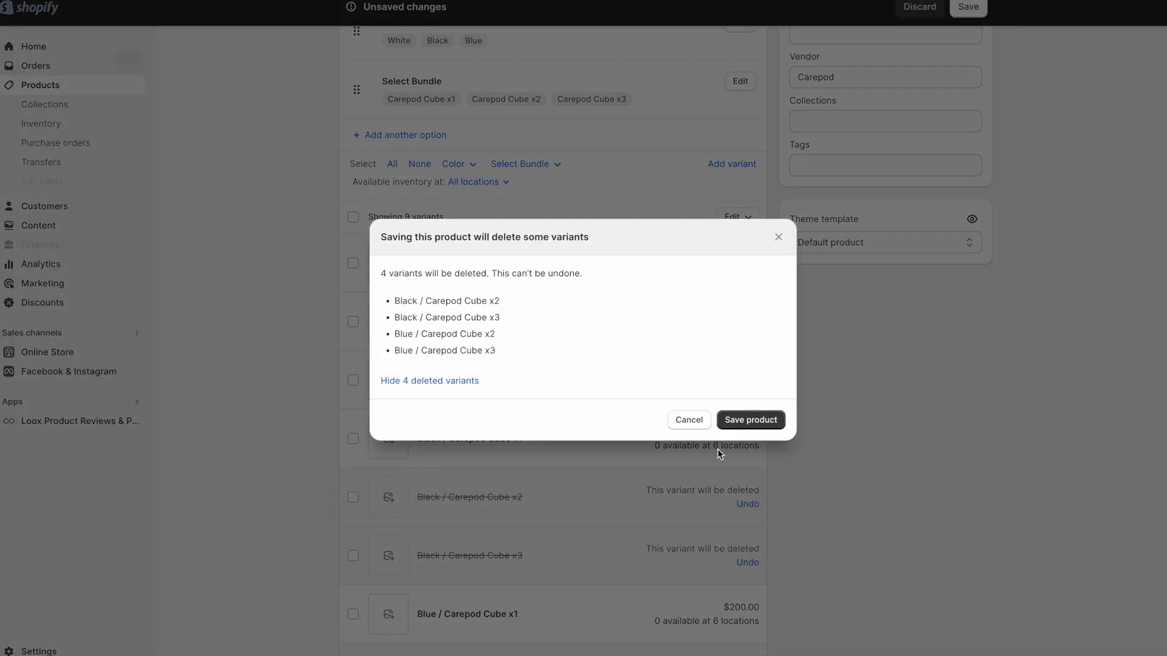
left_click(773, 420)
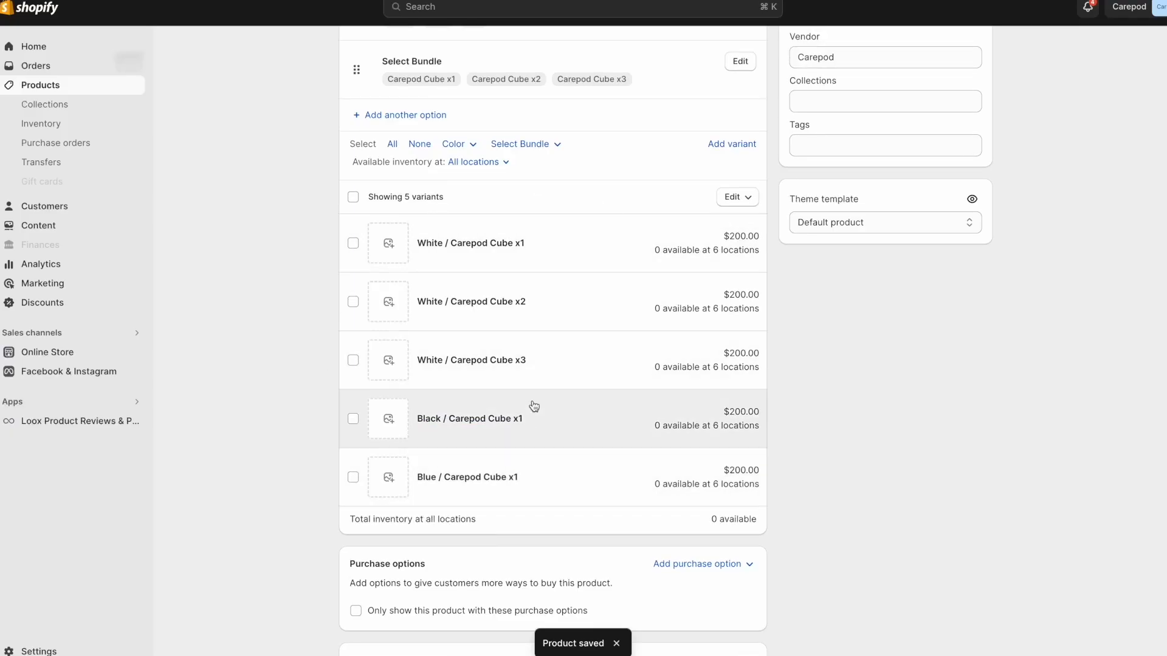
Assign the existing single-cube product photo as the image of the White / Carepod Cube x1 variant.
scroll(559, 357, "up", 1)
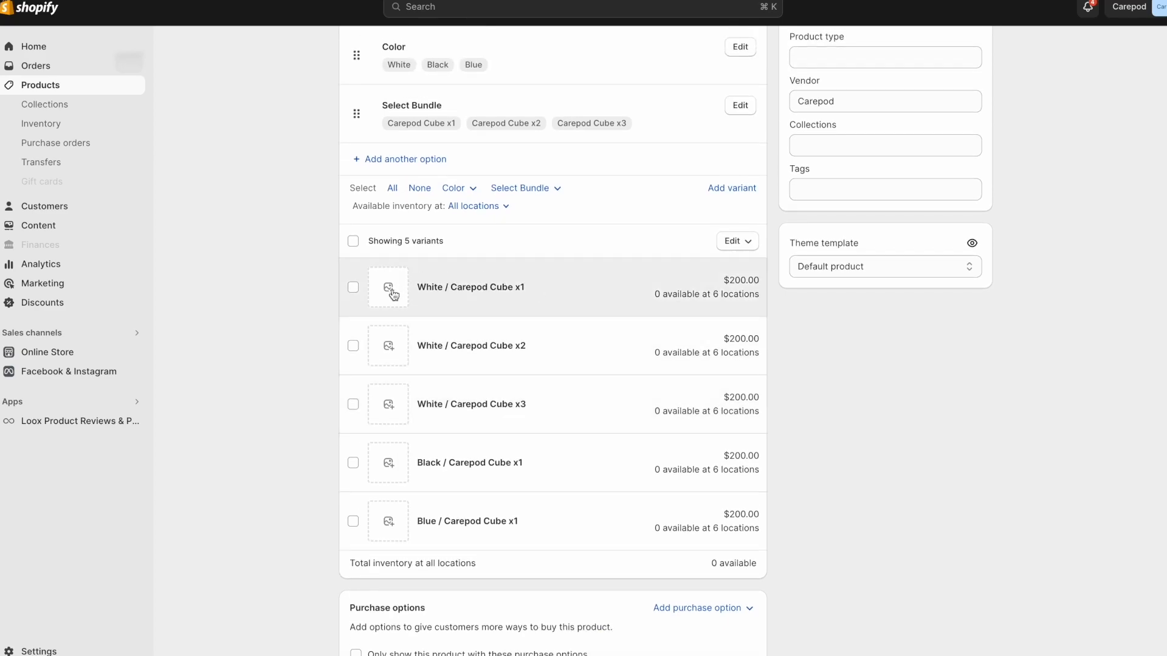
left_click(392, 294)
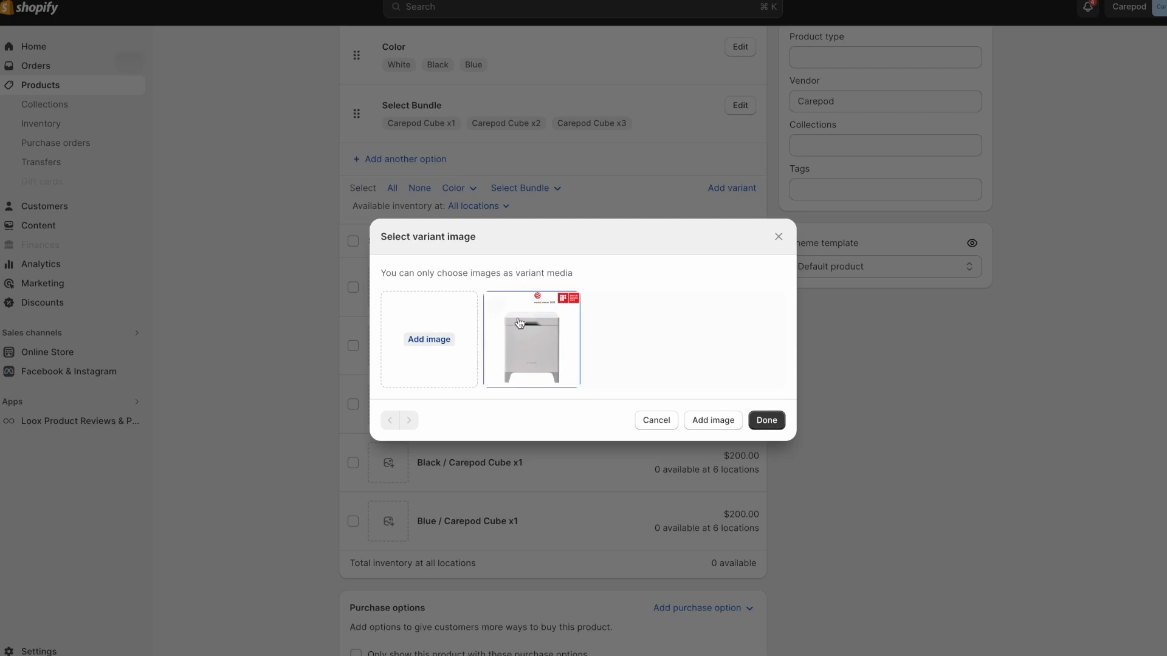
left_click(562, 360)
left_click(767, 420)
Add the two-cube and three-cube bundle pictures to the product's media.
scroll(566, 294, "up", 5)
scroll(450, 223, "down", 3)
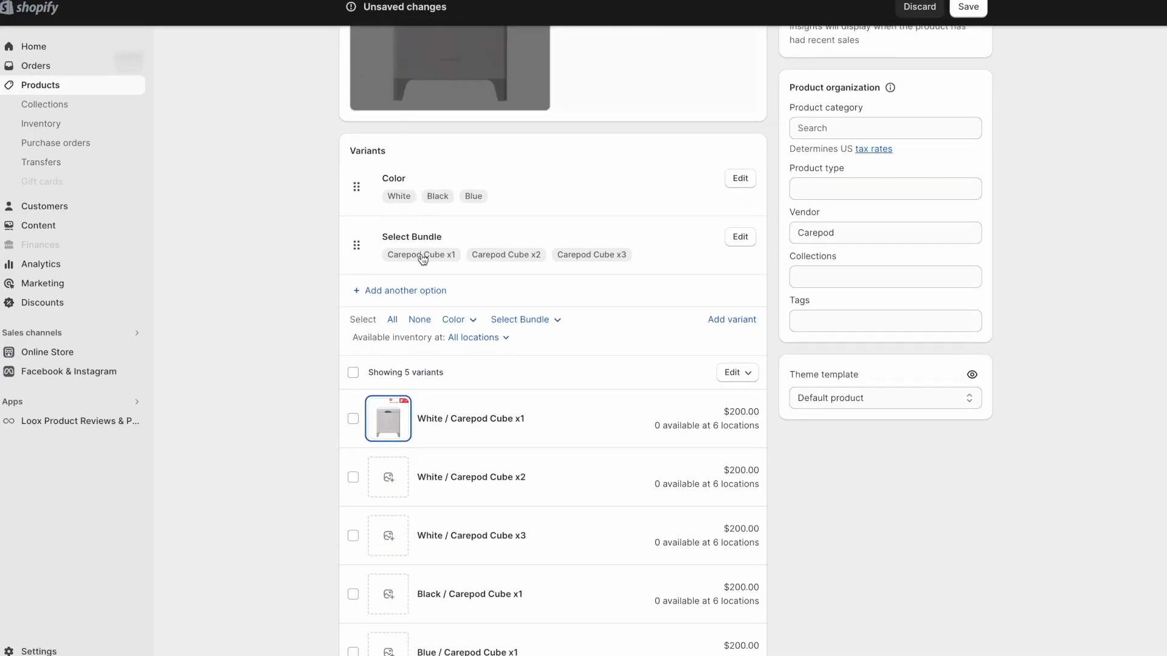
scroll(422, 260, "down", 3)
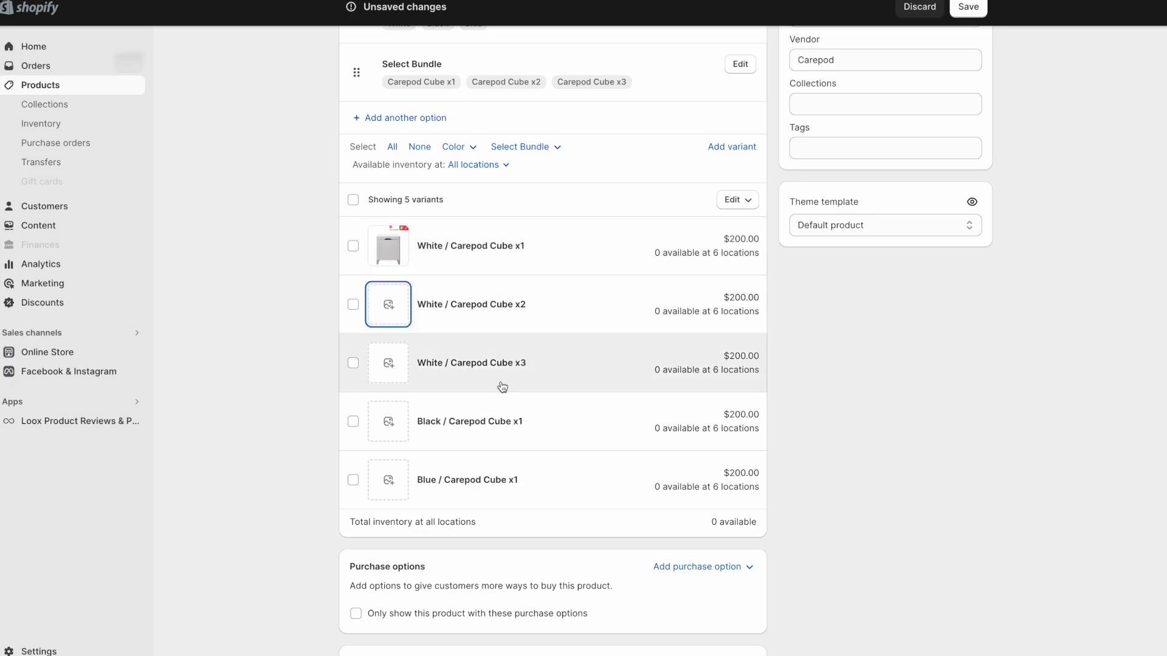
scroll(575, 384, "up", 9)
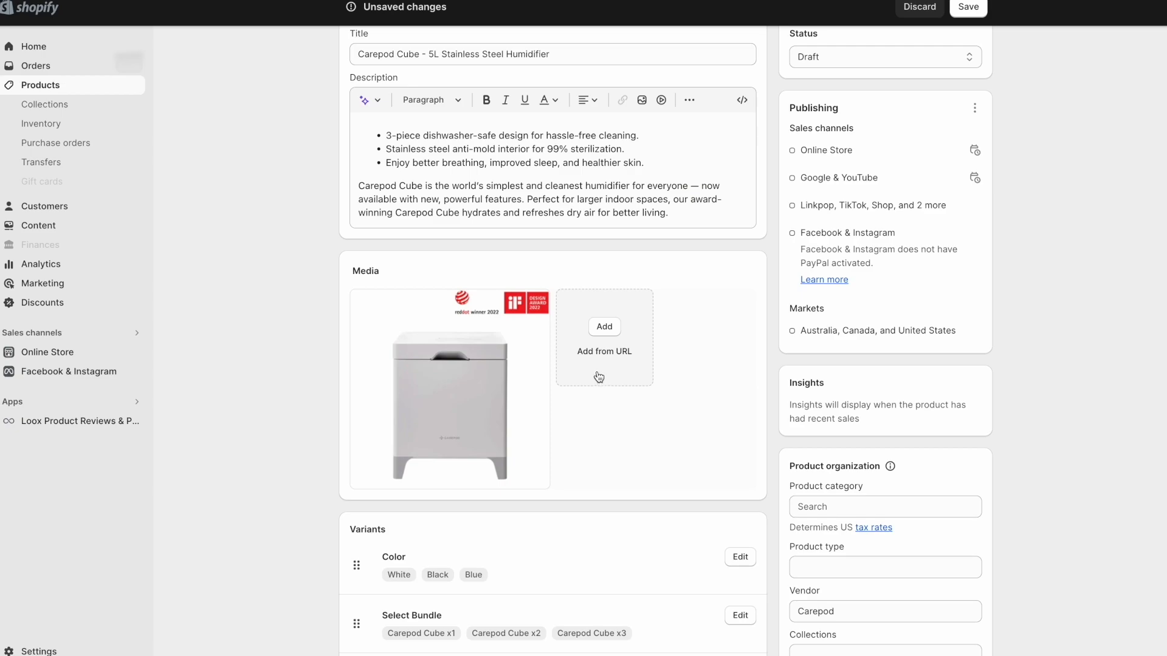
scroll(599, 378, "down", 5)
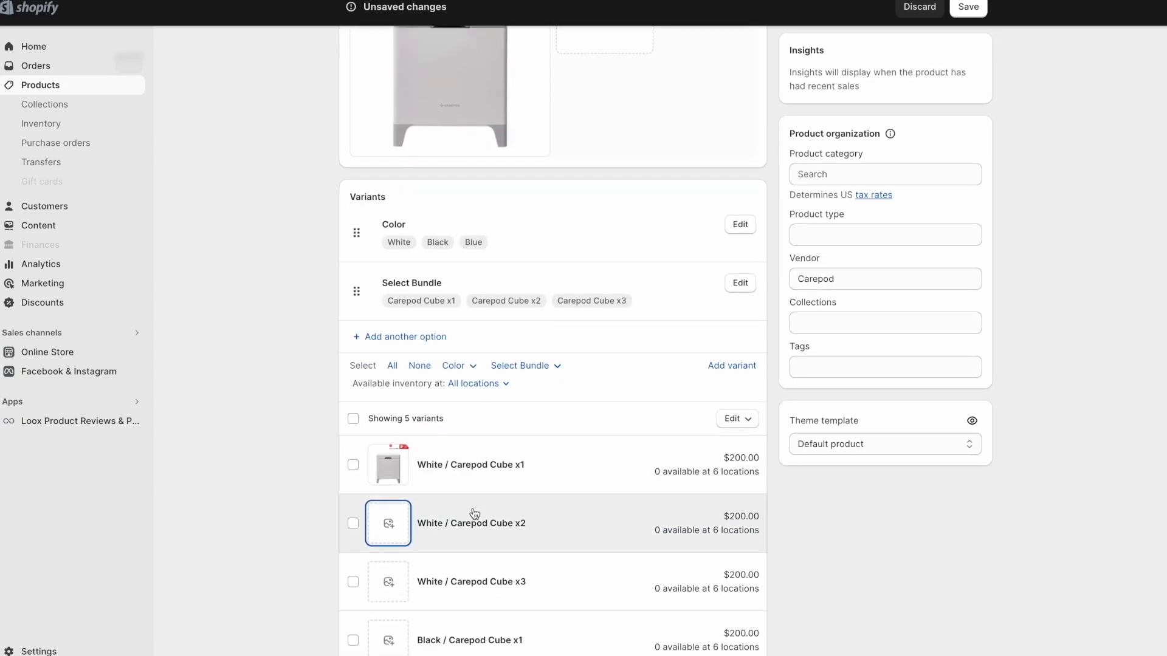
scroll(475, 514, "up", 4)
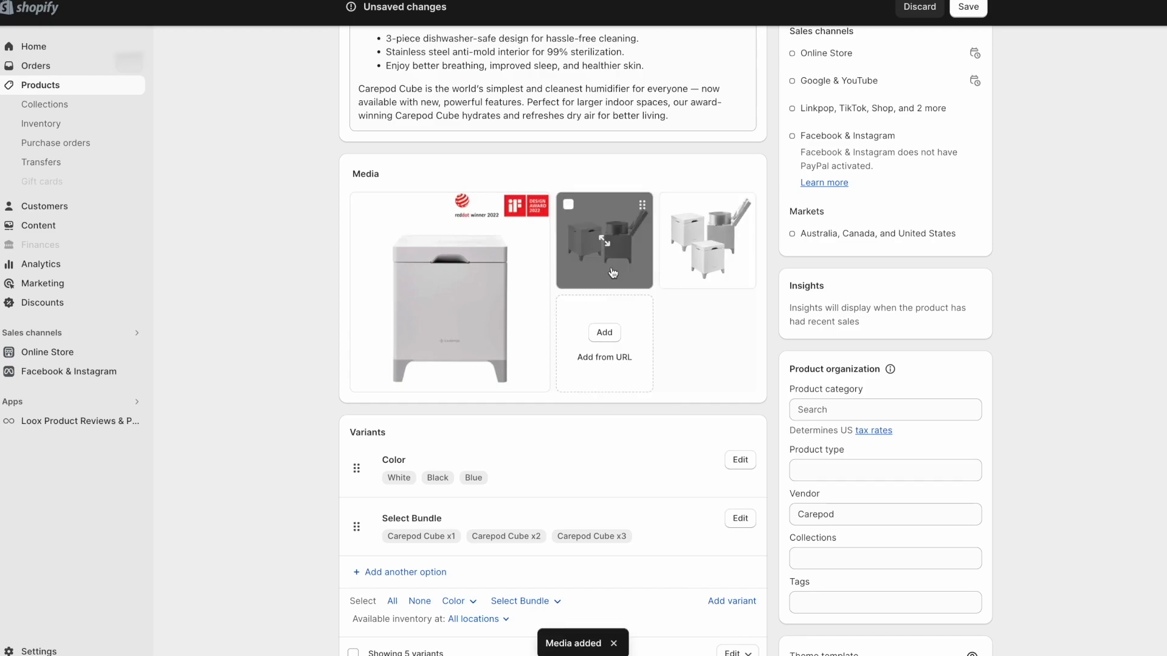
Assign the two-cube picture as the image of the White / Carepod Cube x2 variant.
scroll(451, 138, "down", 9)
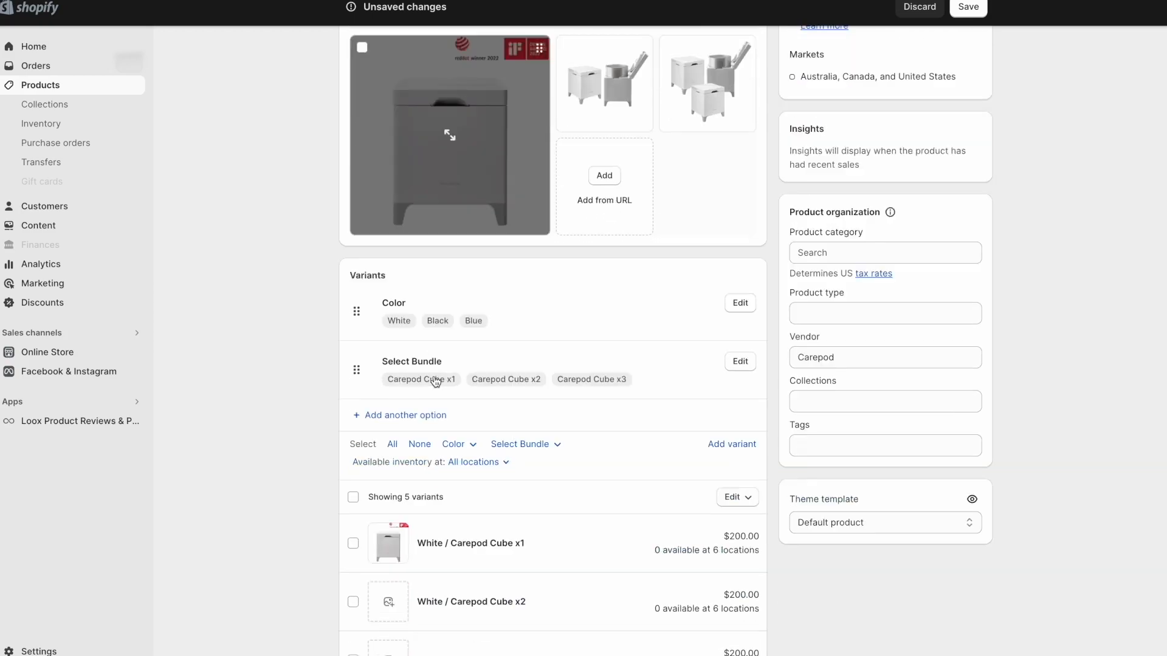
left_click(389, 228)
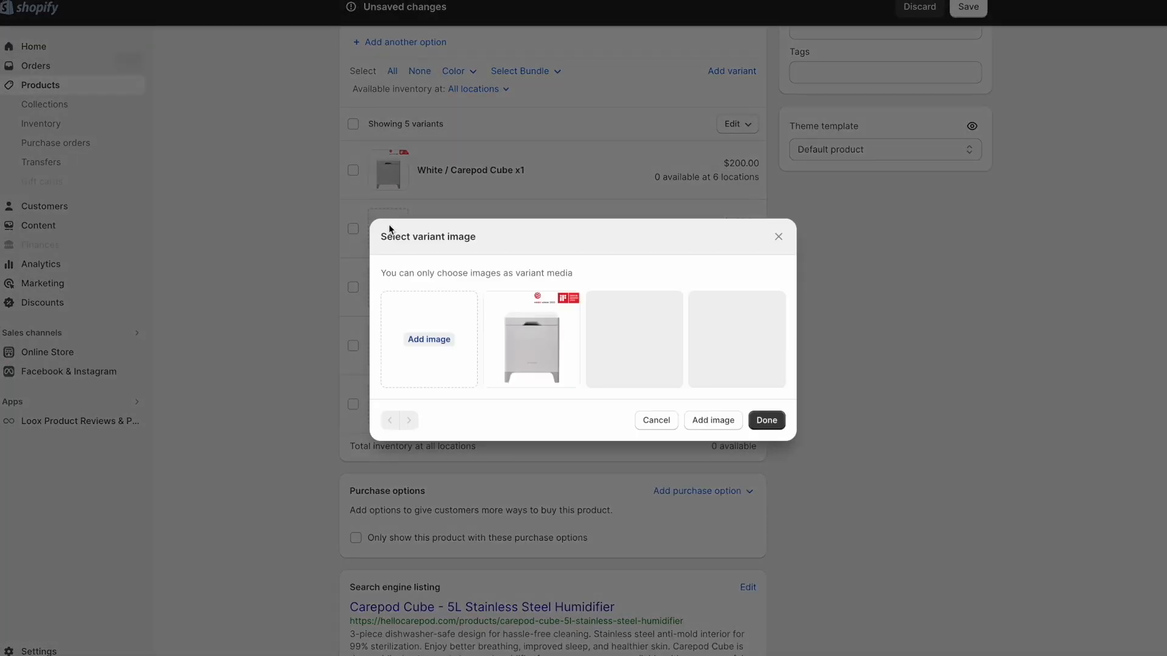
left_click(643, 372)
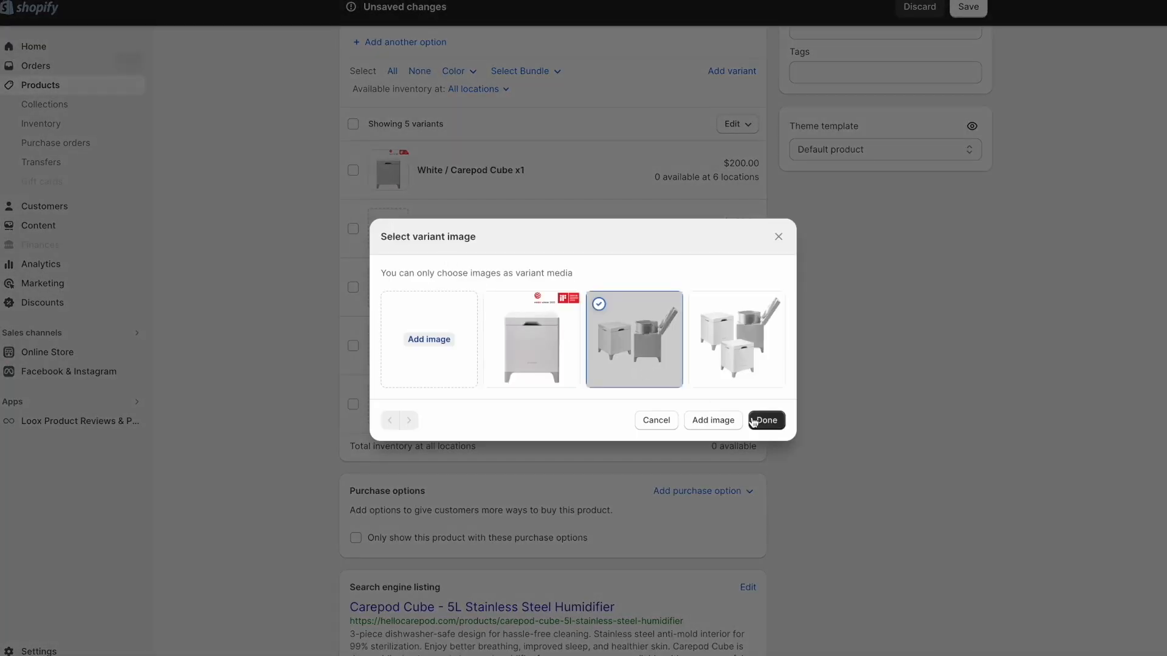
left_click(764, 420)
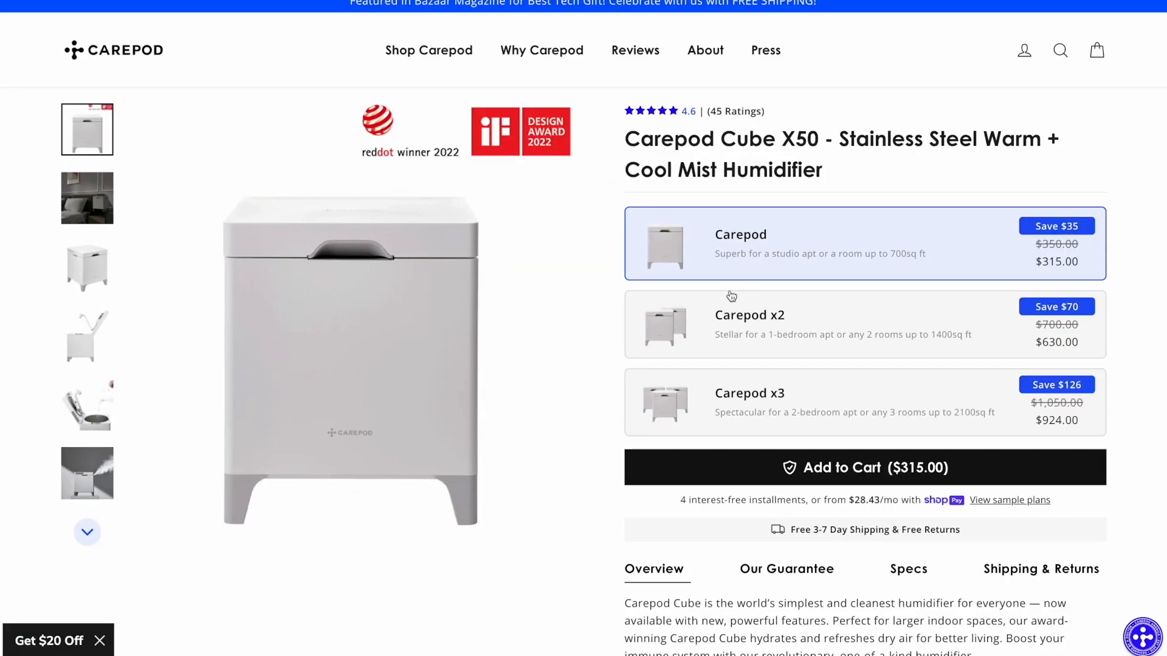
View the image shown for the Carepod x2 bundle on the live Carepod product page.
left_click(760, 329)
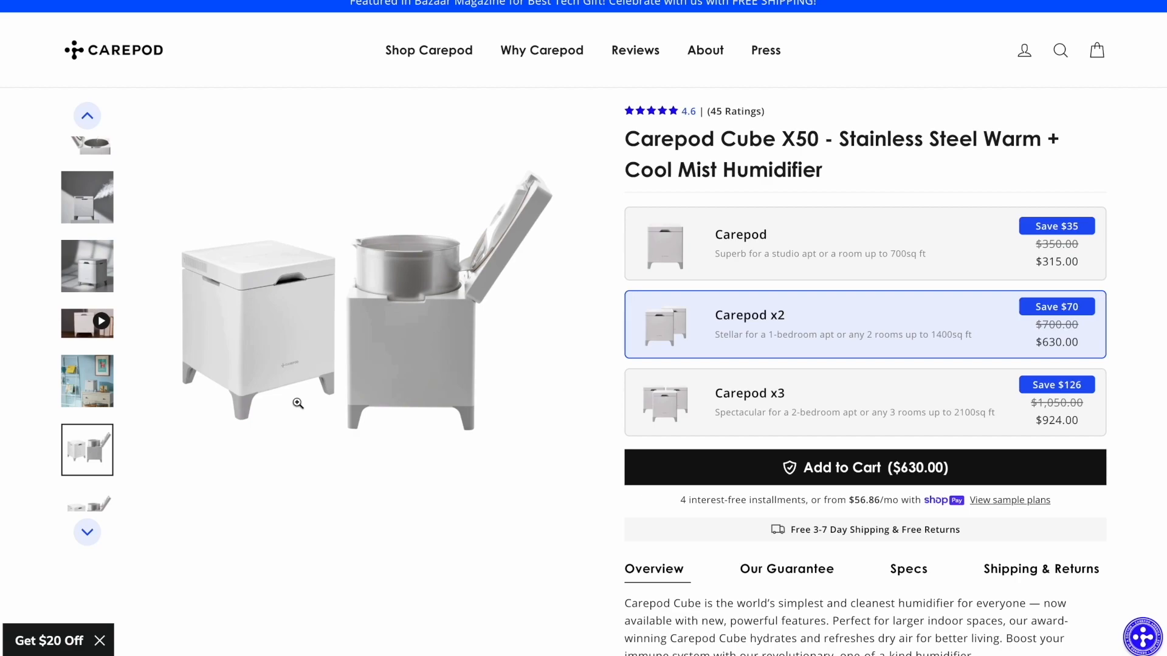
View the image for the Carepod x3 bundle and the misting humidifier photo on the live Carepod product page.
left_click(725, 400)
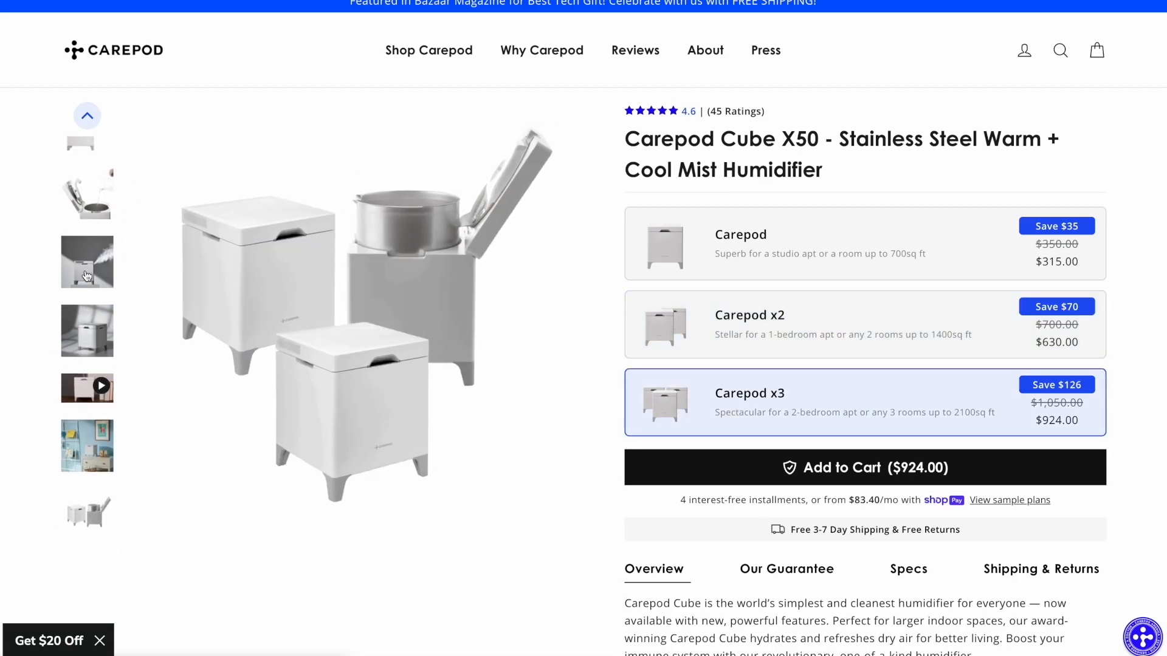
left_click(76, 196)
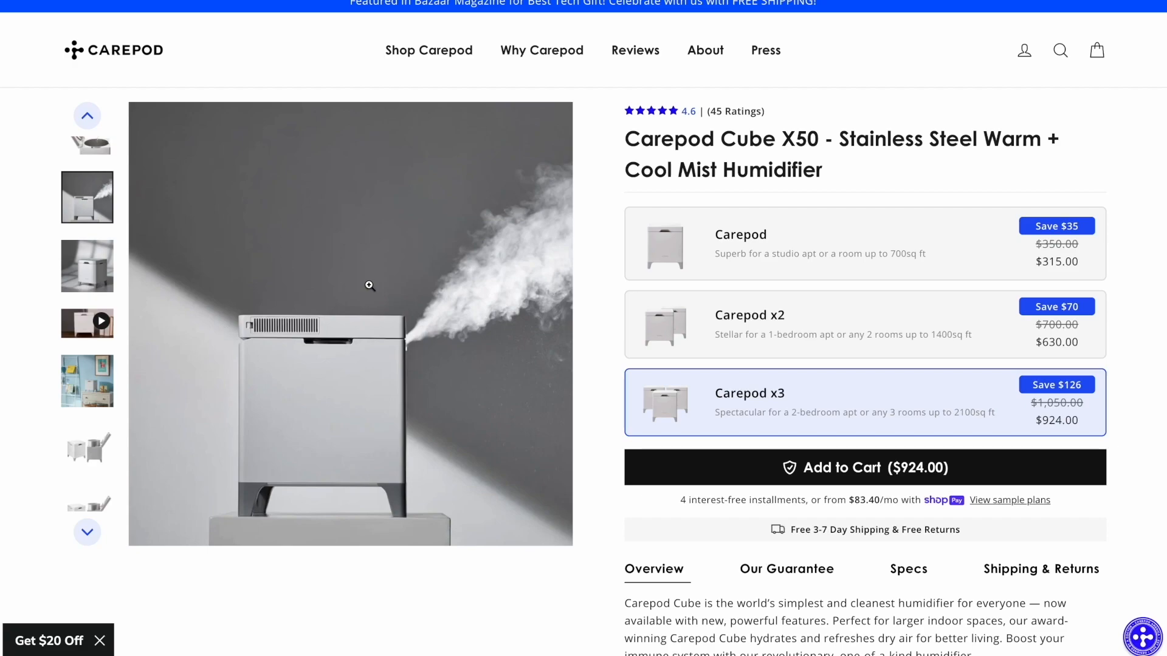
scroll(734, 433, "down", 1)
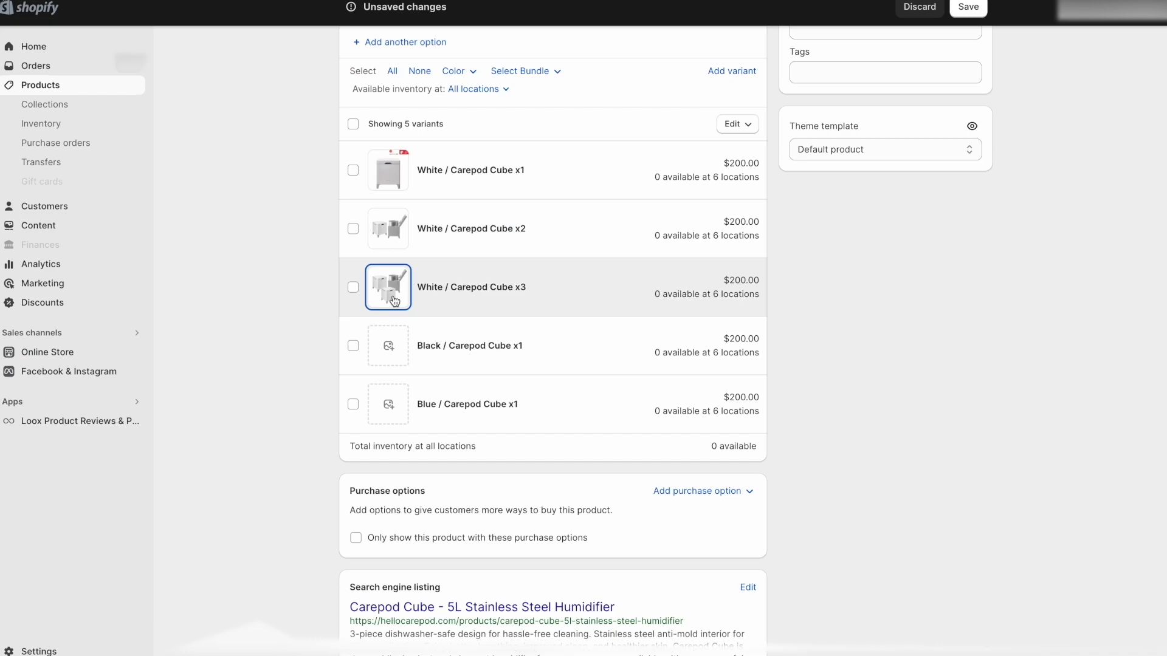
Open the White / Carepod Cube x2 variant in the Shopify product and set its compare-at price to 400.00.
scroll(394, 301, "up", 2)
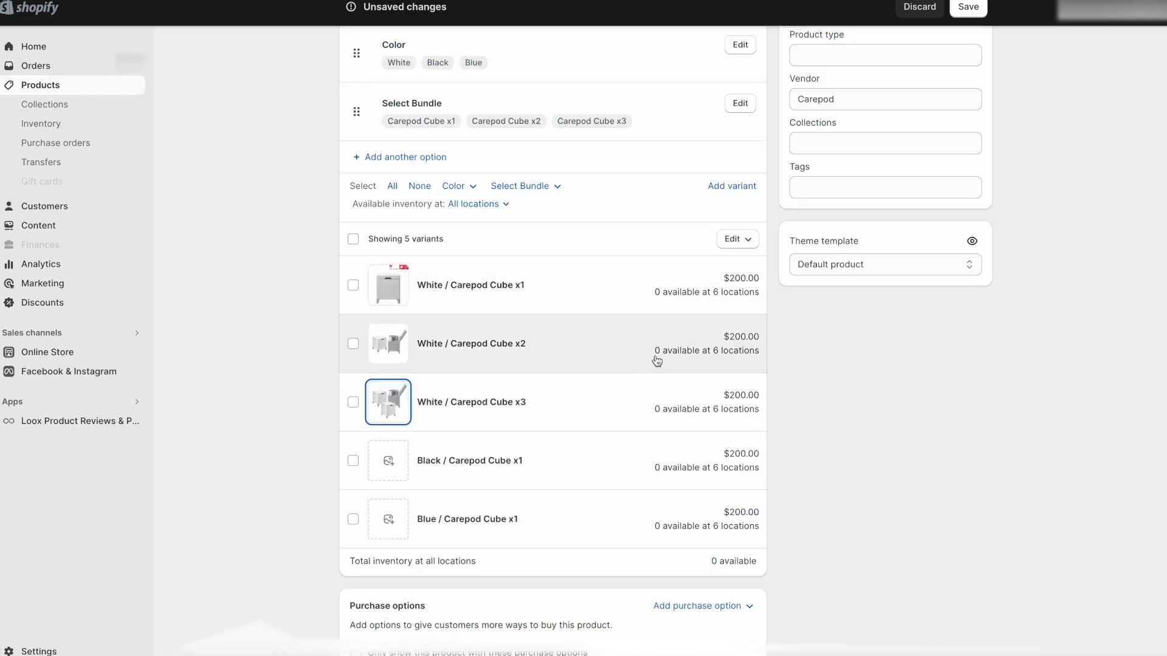
scroll(657, 361, "up", 1)
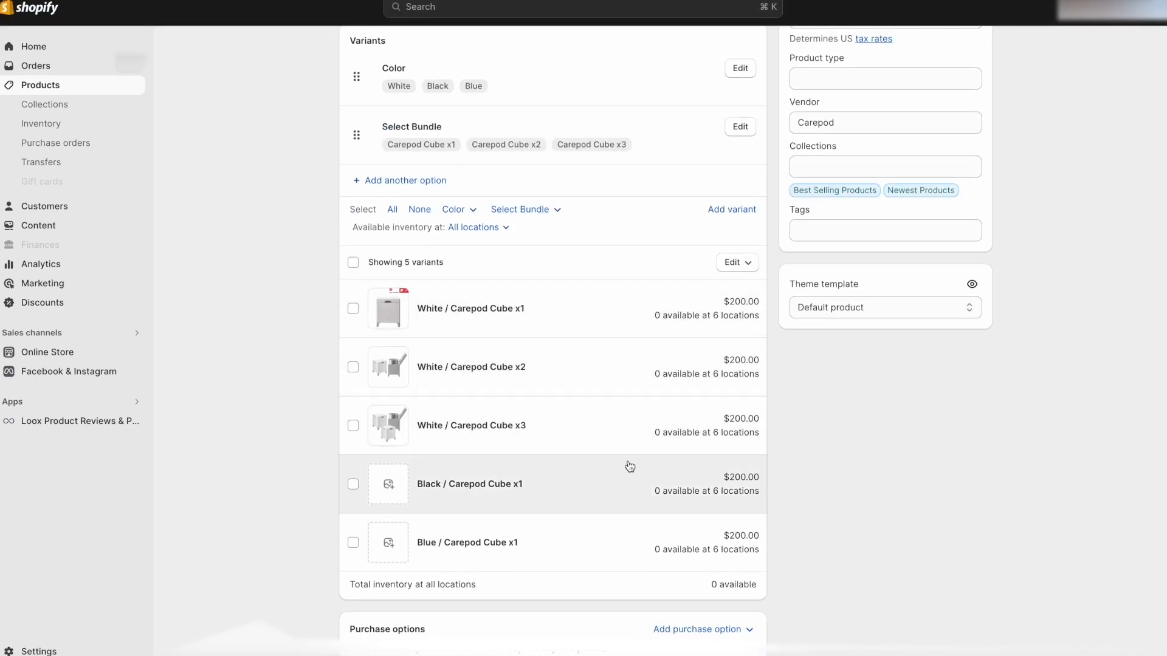
left_click(655, 386)
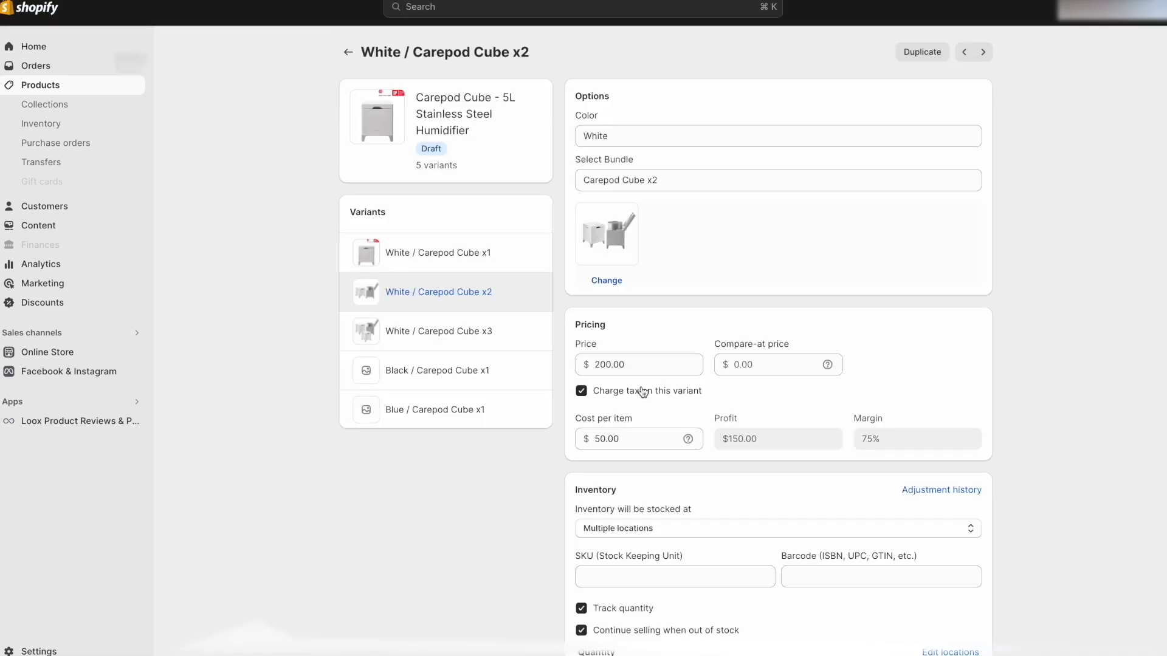
scroll(651, 230, "down", 1)
scroll(650, 229, "down", 1)
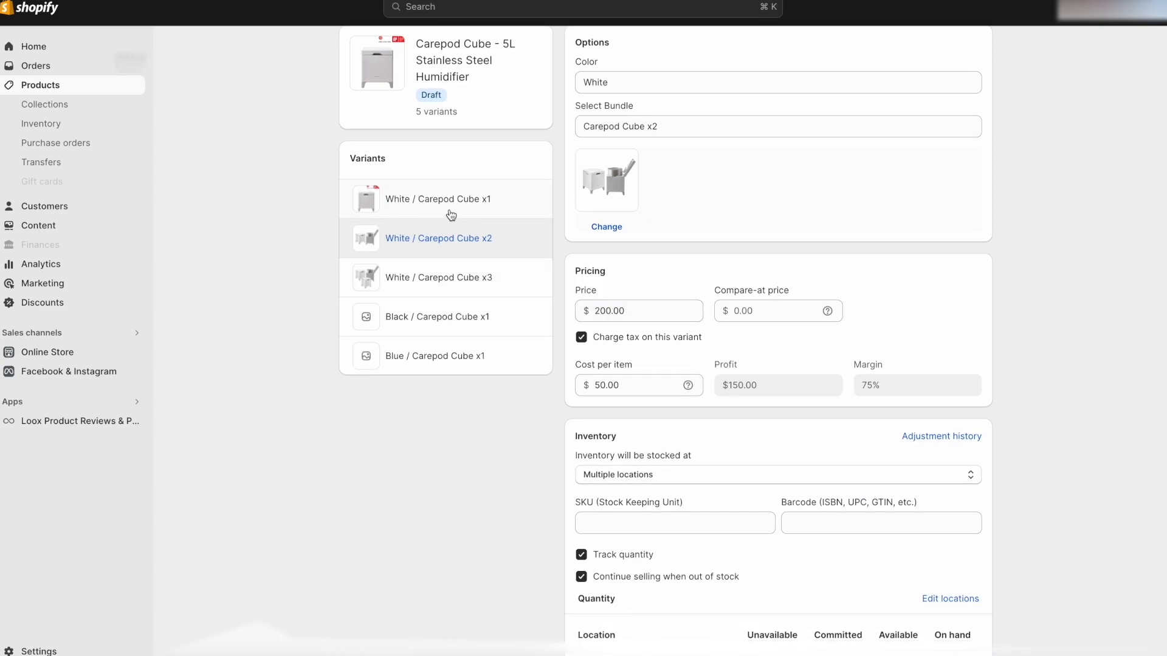
double_click(646, 321)
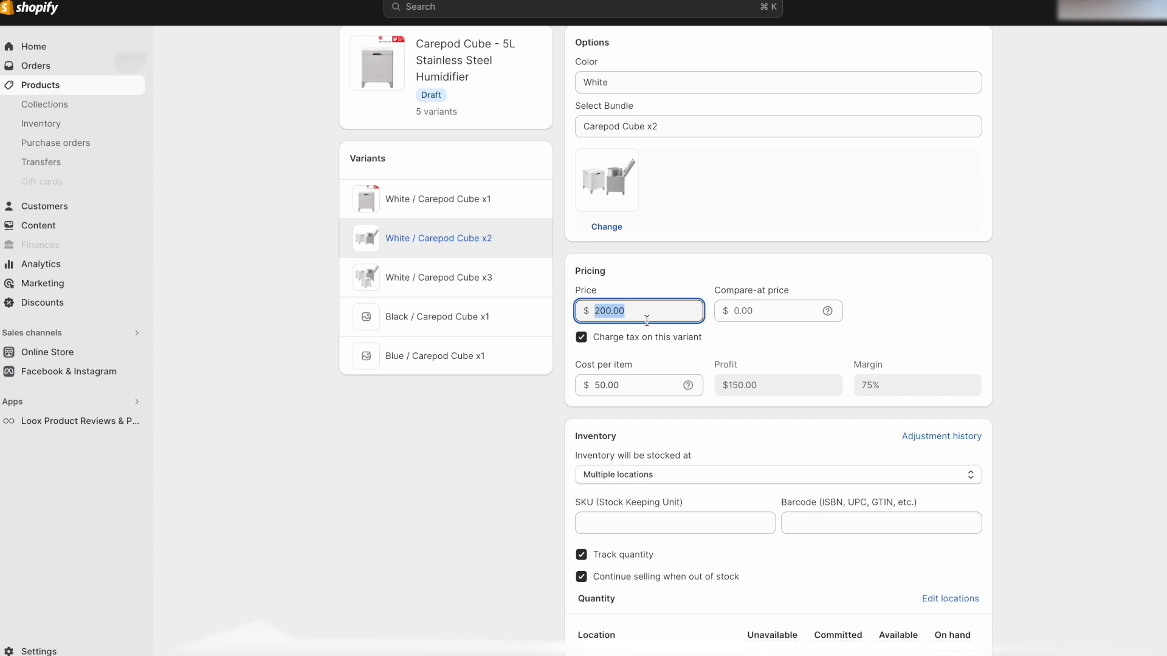
left_click(768, 315)
type("400")
left_click(873, 304)
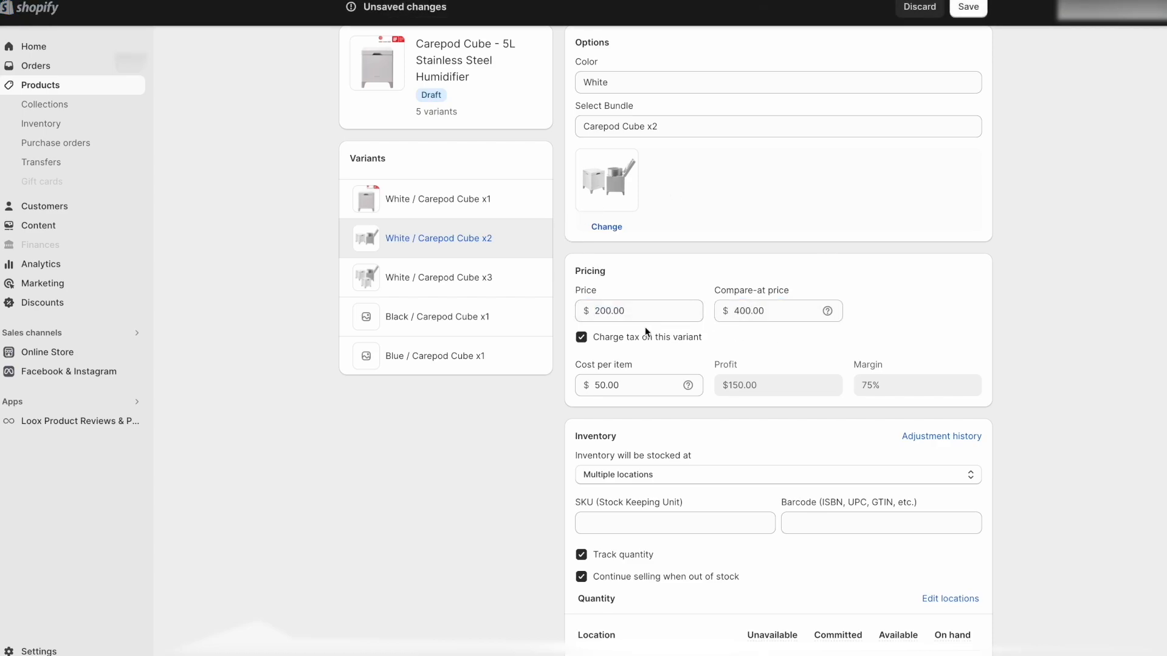
Set the selling price of the White / Carepod Cube x2 variant to 385.00.
double_click(655, 314)
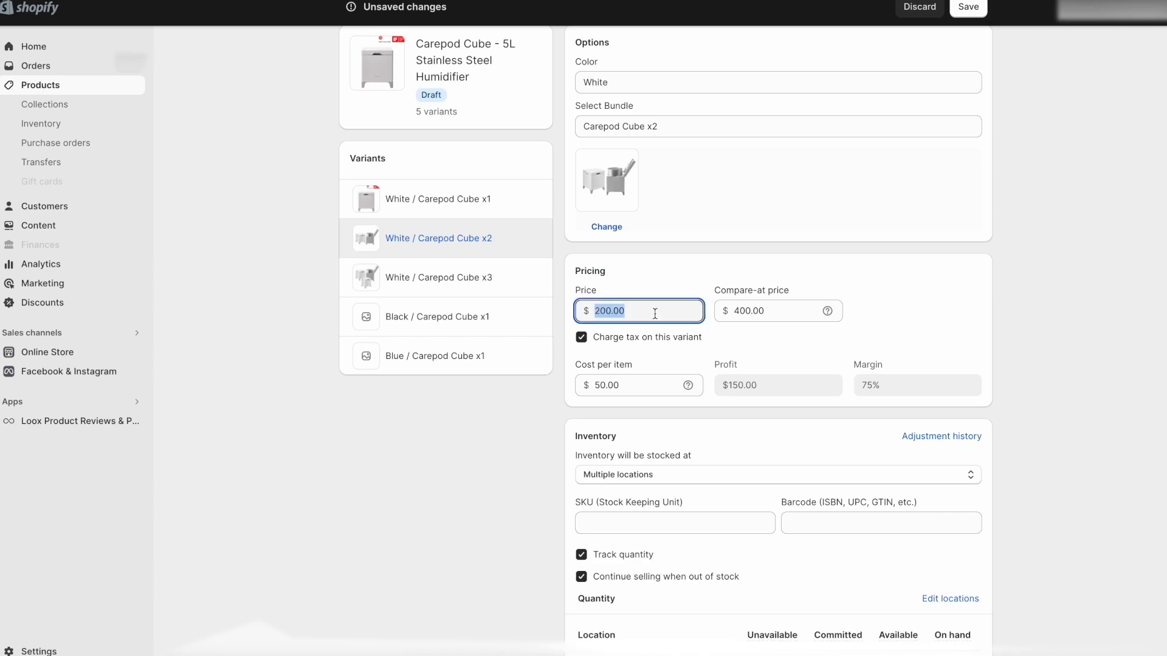
type("385")
left_click(703, 324)
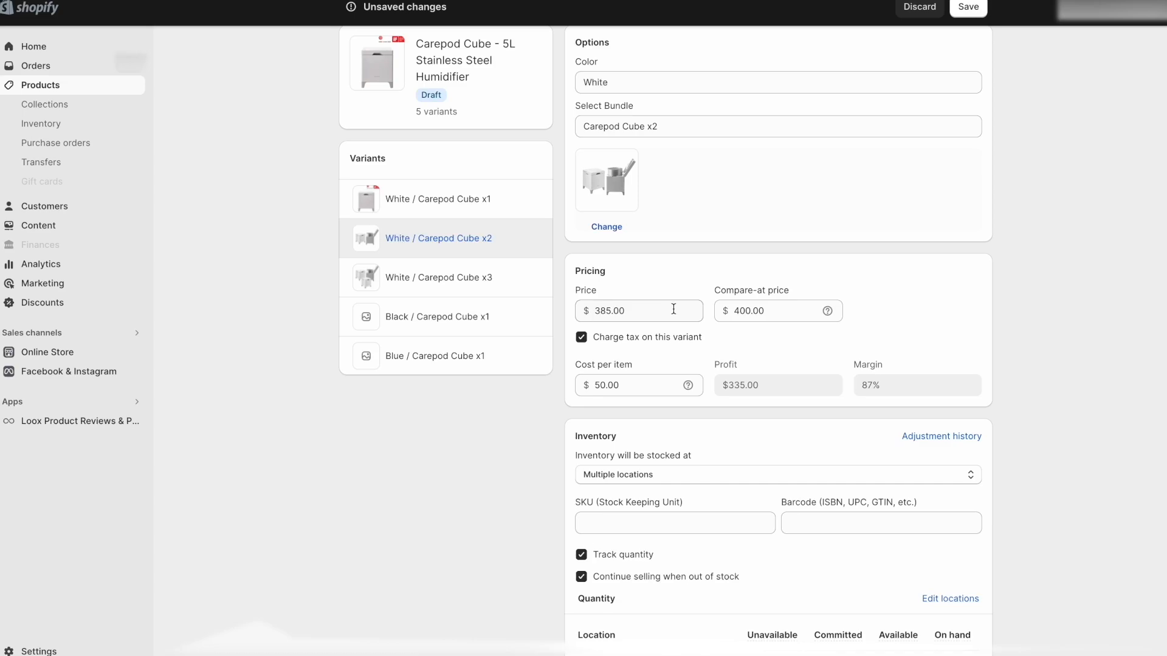
Set the cost per item of the White / Carepod Cube x2 variant to 100.00 and save the variant.
double_click(613, 386)
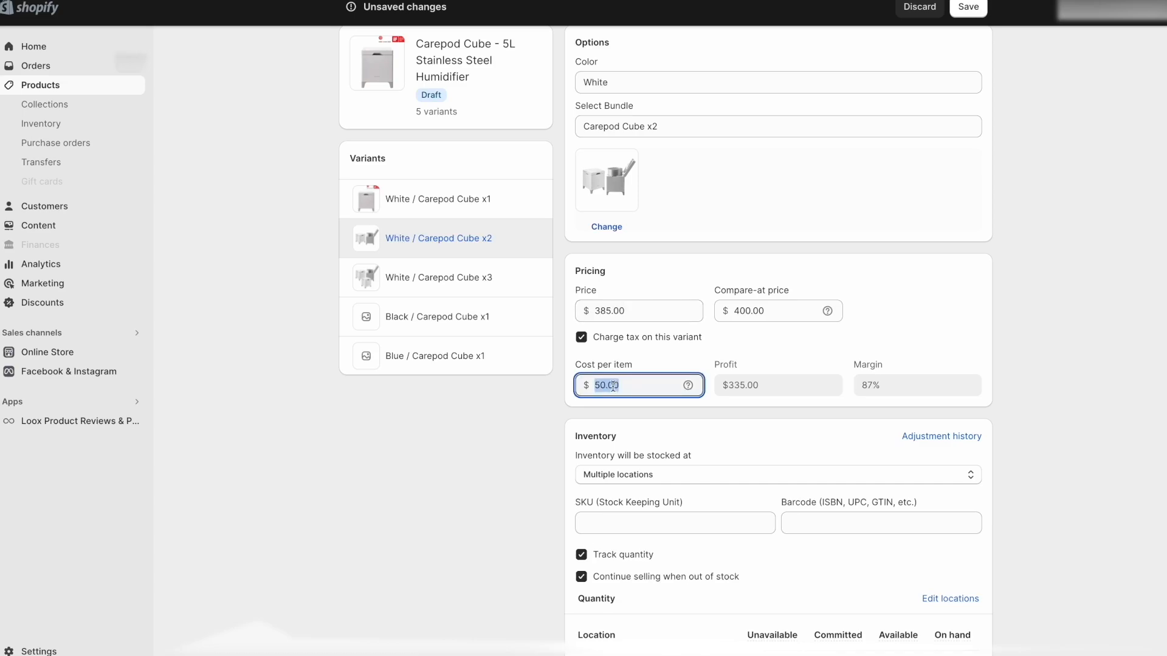
type("100")
key("Tab")
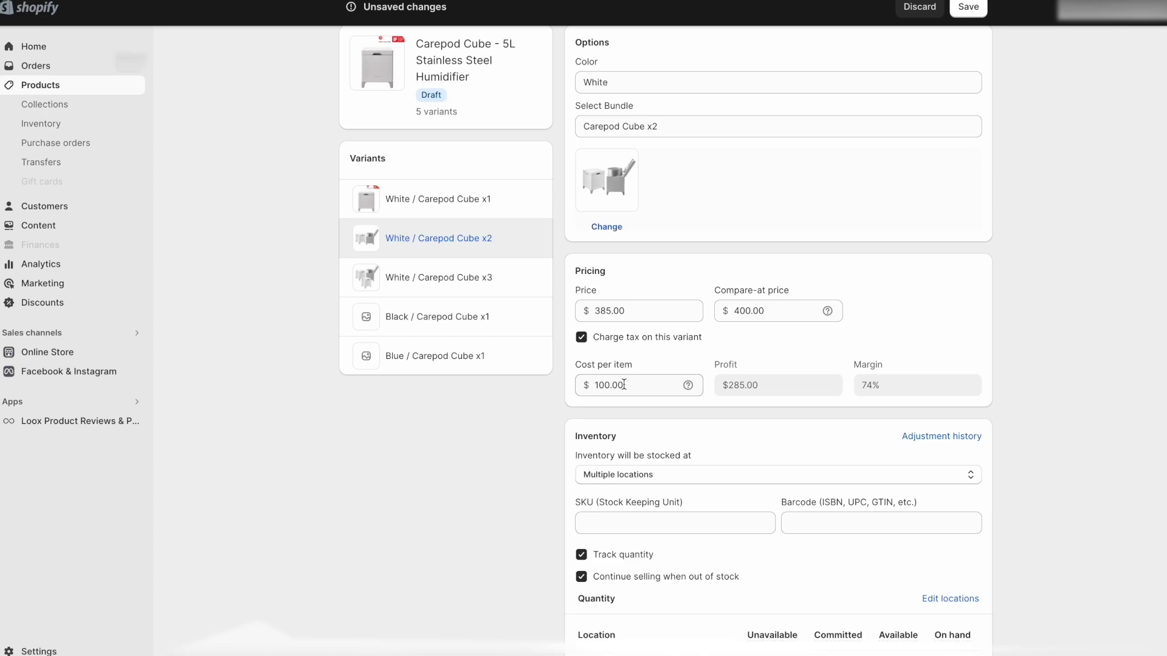
left_click(968, 7)
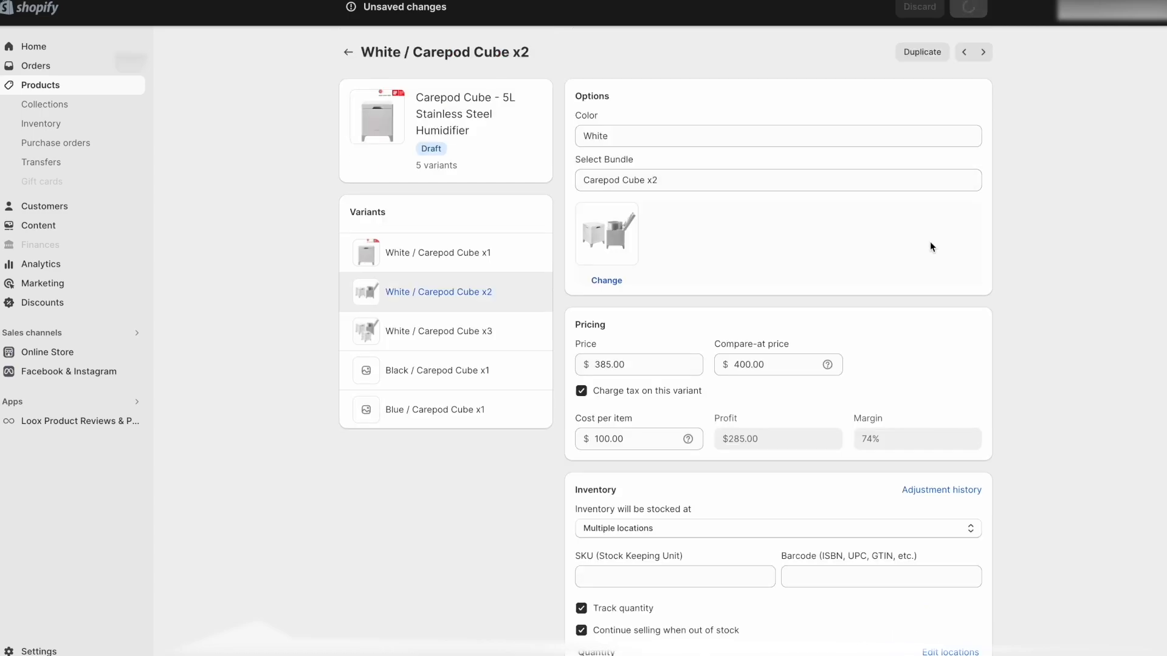
left_click(440, 367)
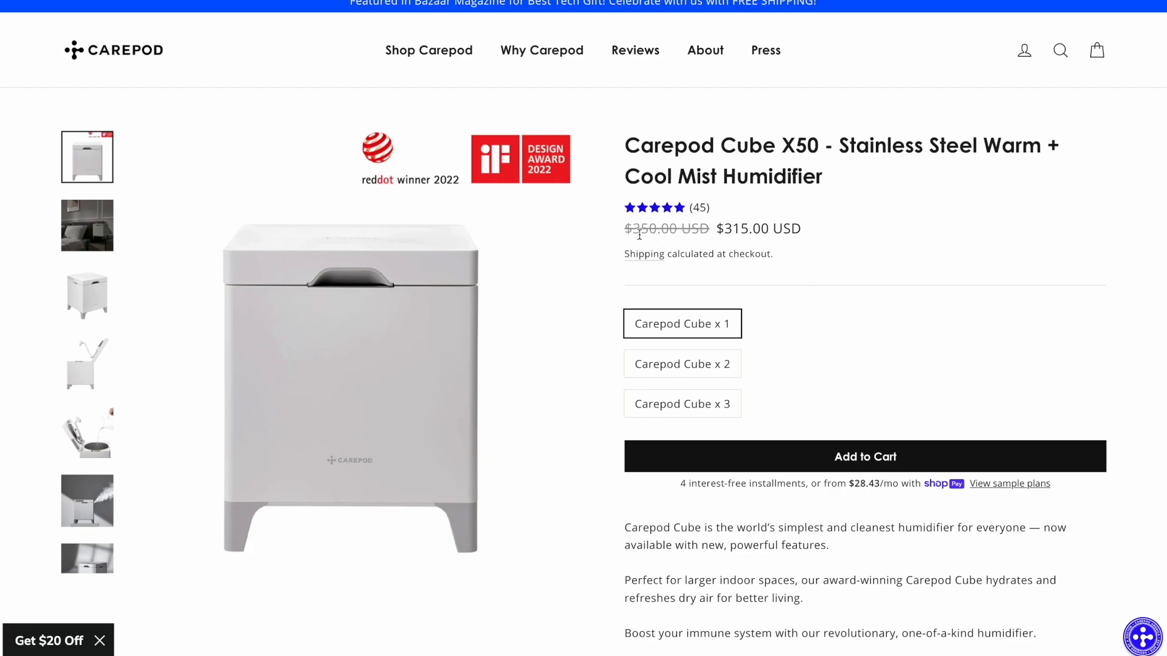
Compare the original and discounted prices of the Carepod Cube x 1 and x 2 bundles on the live product page.
left_click_drag(632, 229, 709, 232)
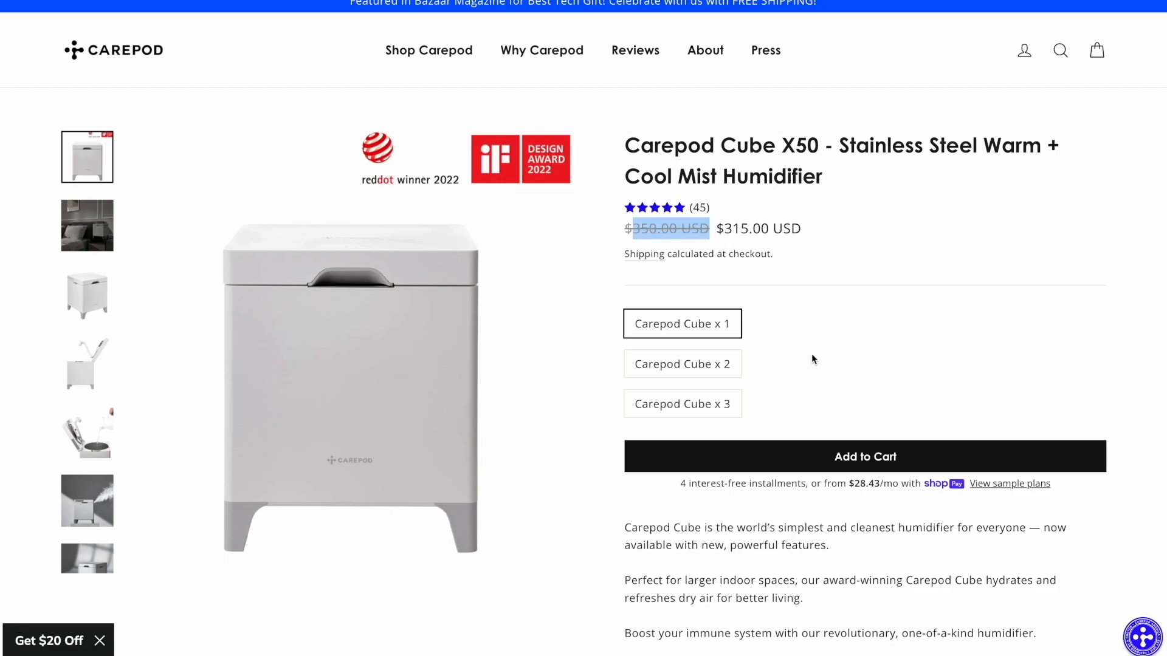
left_click(682, 364)
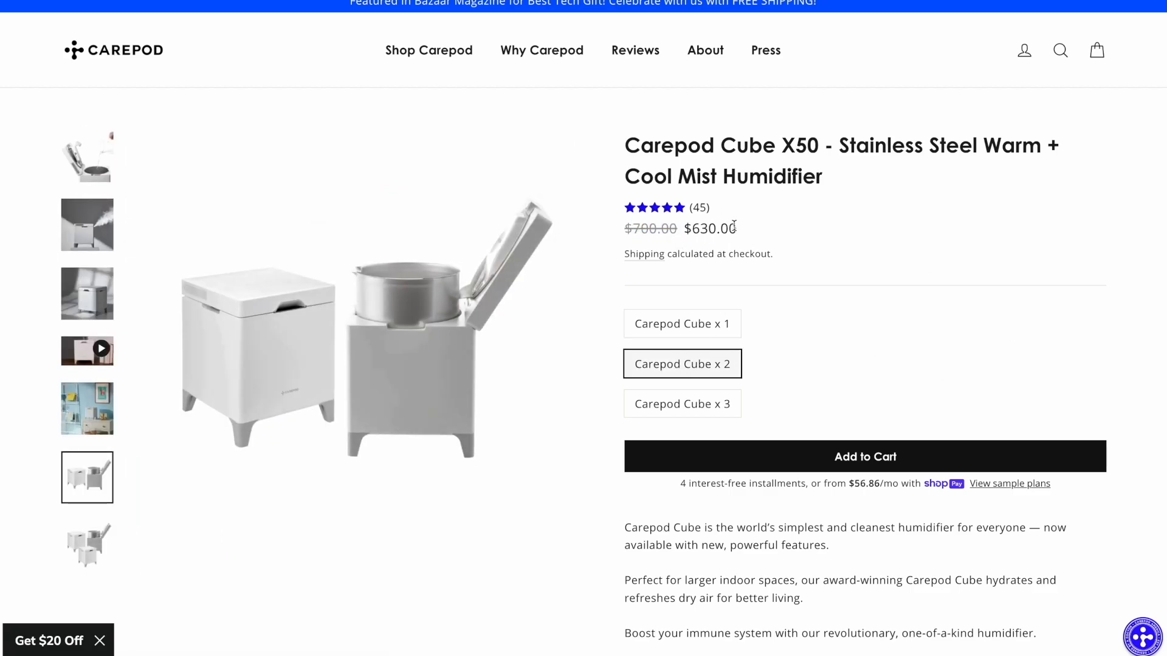
left_click_drag(737, 229, 623, 232)
left_click(770, 252)
Read the feature bullets in the live page's description and view the Carepod Cube x 3 and x 1 options.
scroll(333, 331, "down", 3)
left_click_drag(1053, 520, 657, 459)
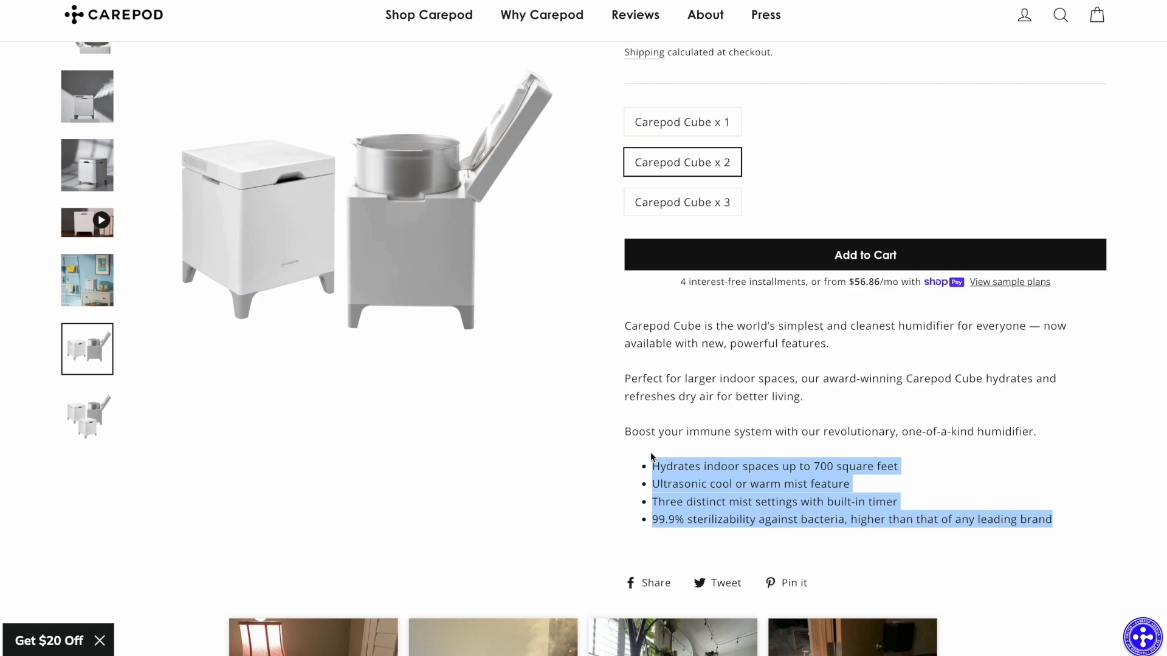
scroll(858, 333, "up", 3)
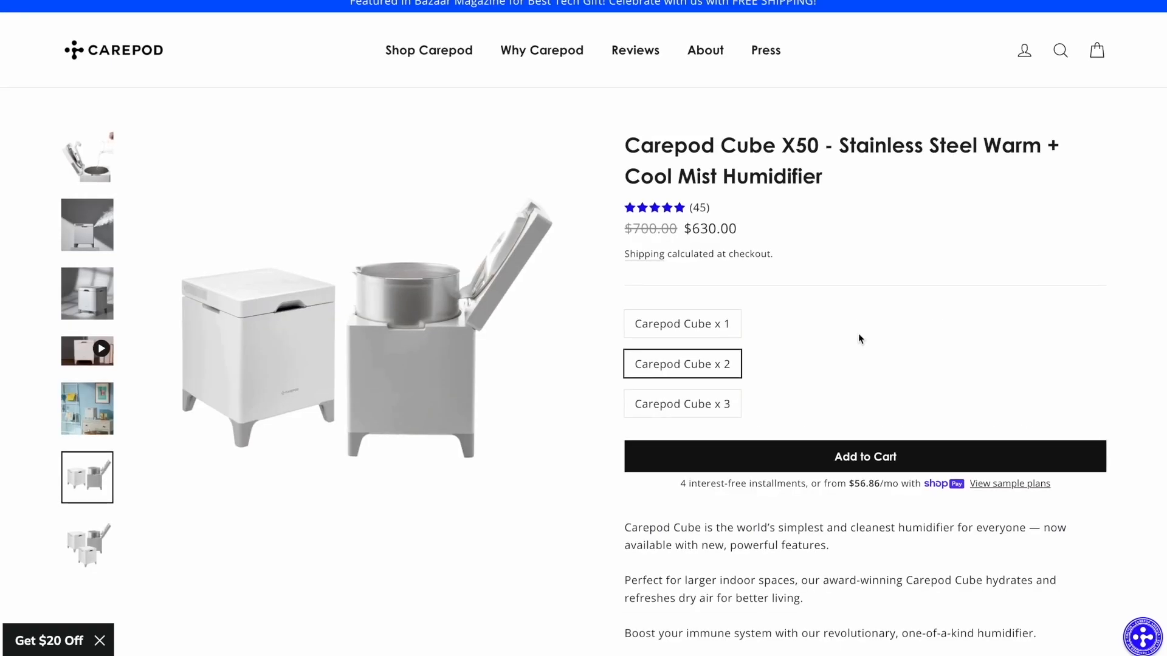
left_click(692, 406)
left_click(693, 329)
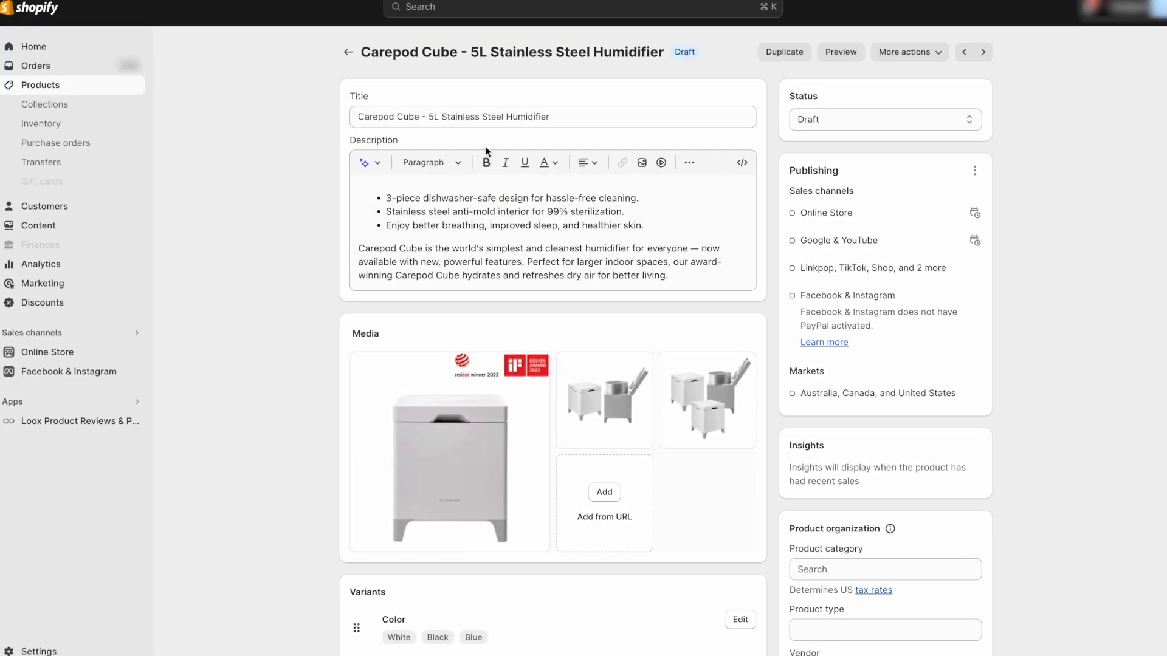
Review the Carepod Cube product's description, media, options and variant prices in the Shopify admin.
scroll(341, 234, "down", 2)
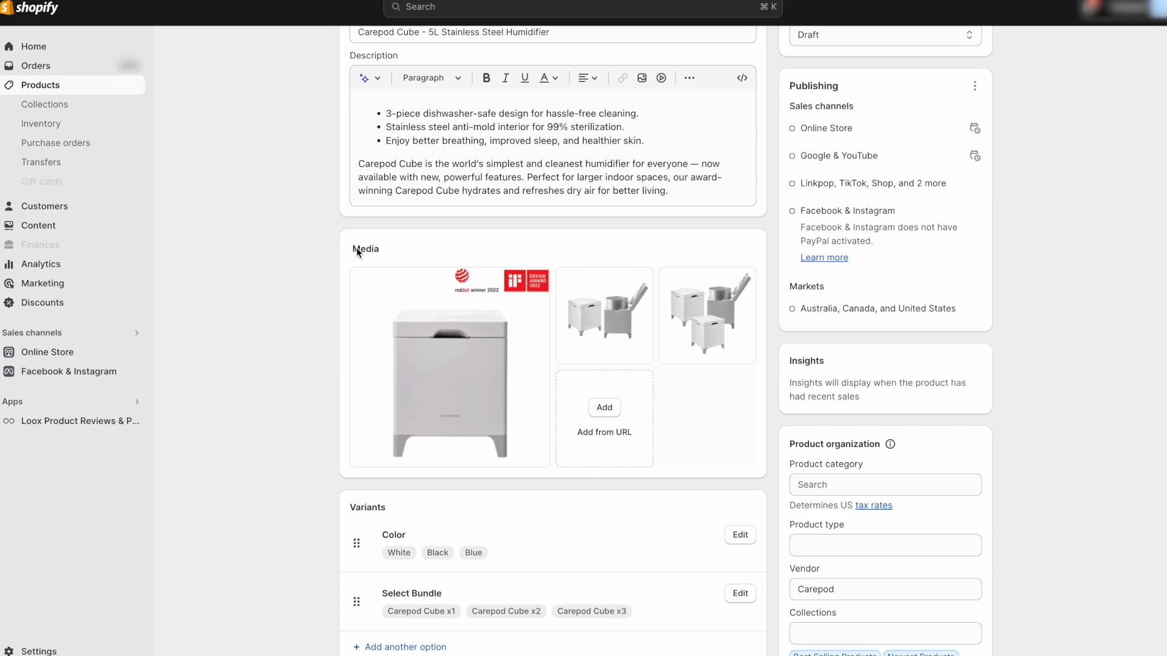
scroll(263, 226, "down", 2)
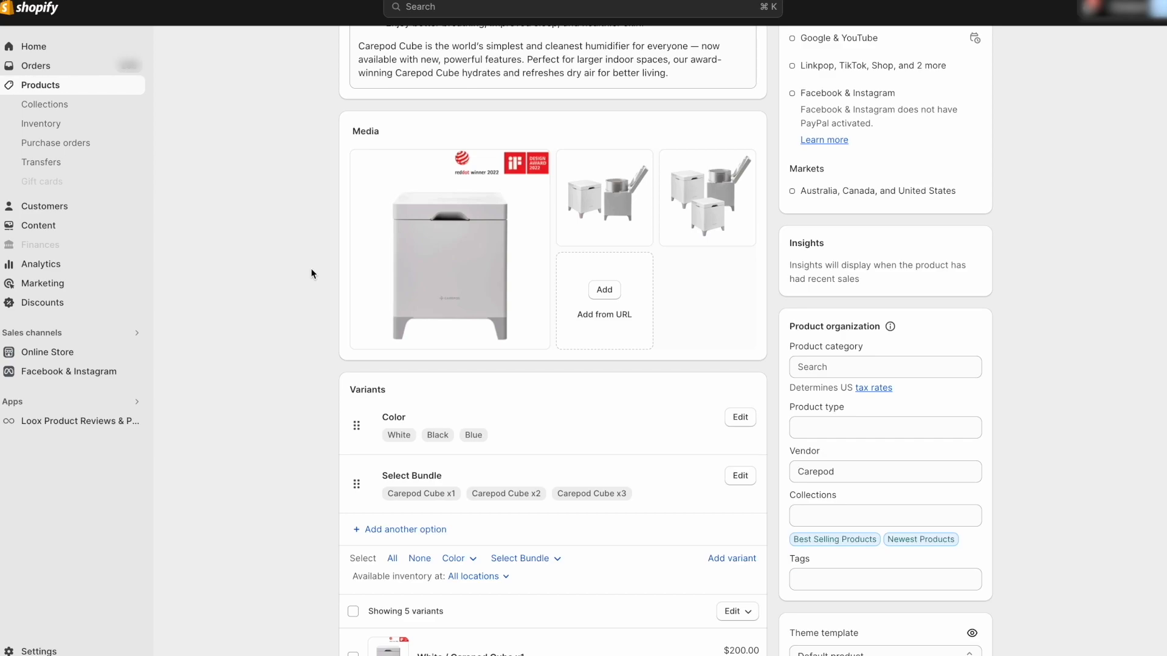
scroll(311, 268, "down", 4)
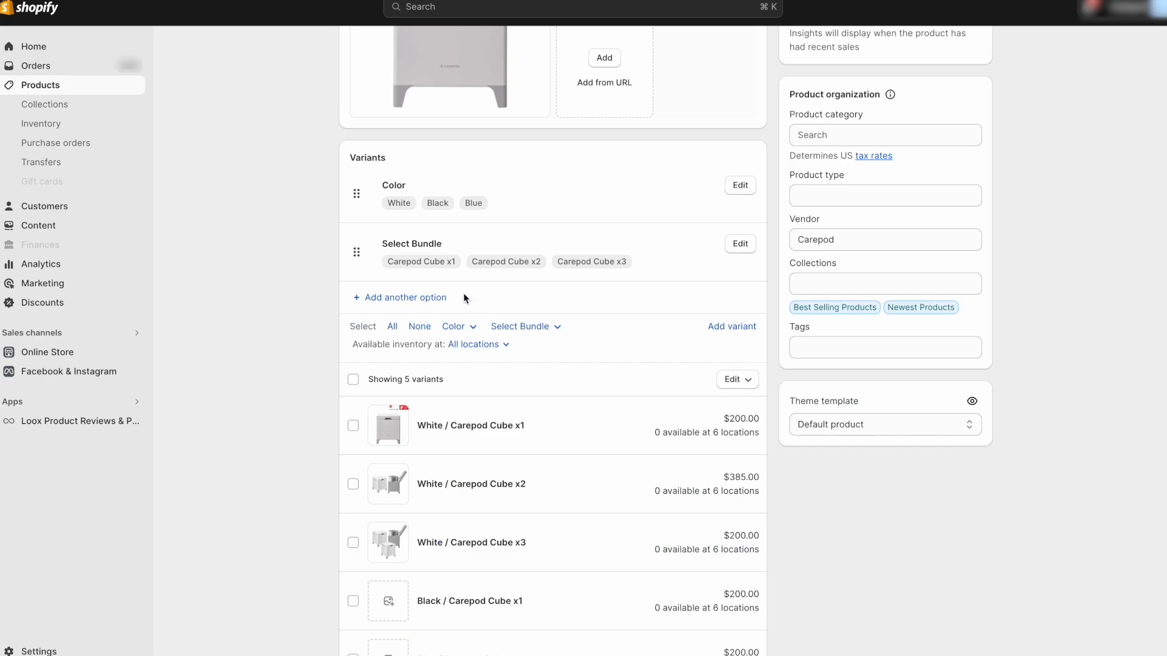
scroll(338, 417, "down", 3)
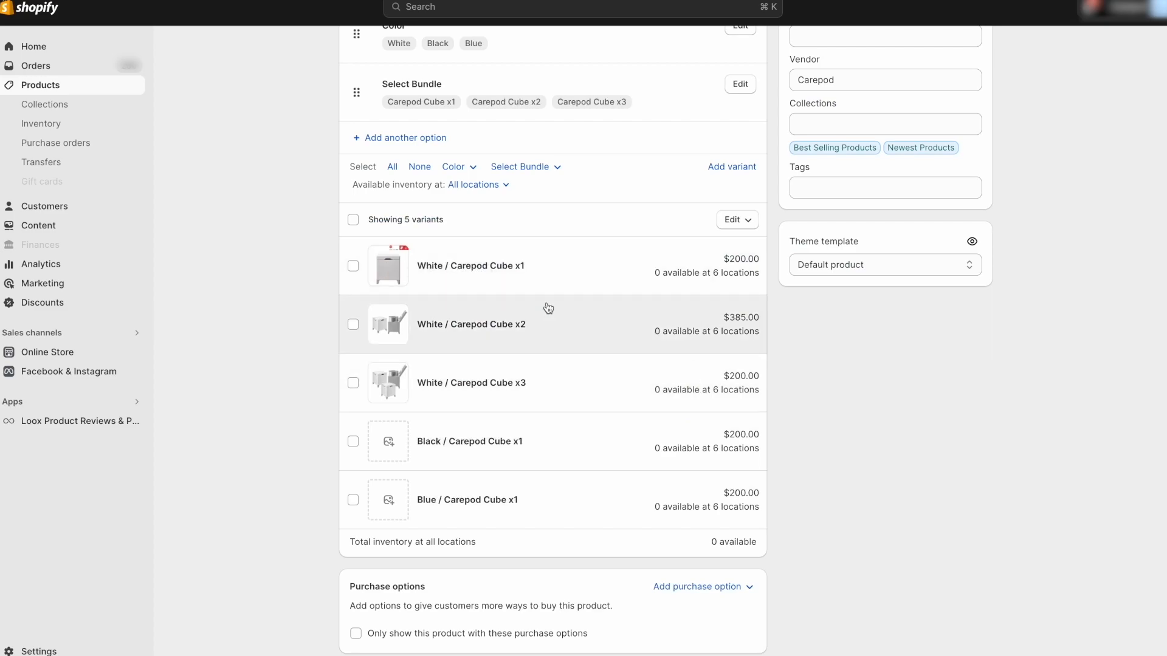
scroll(271, 342, "up", 10)
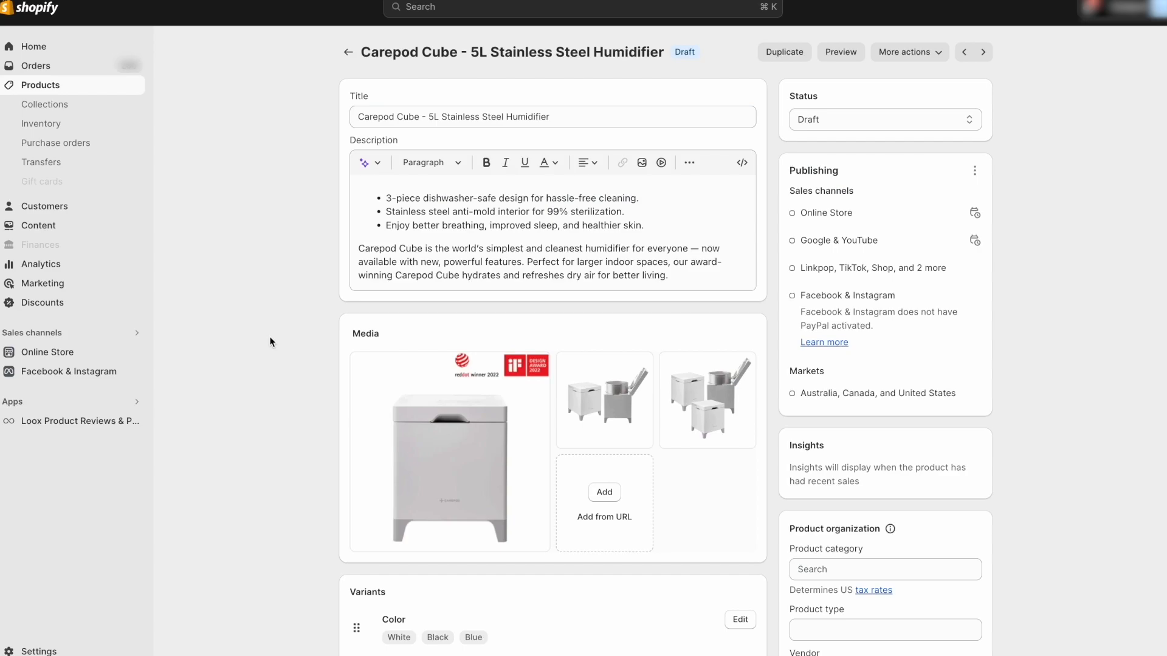